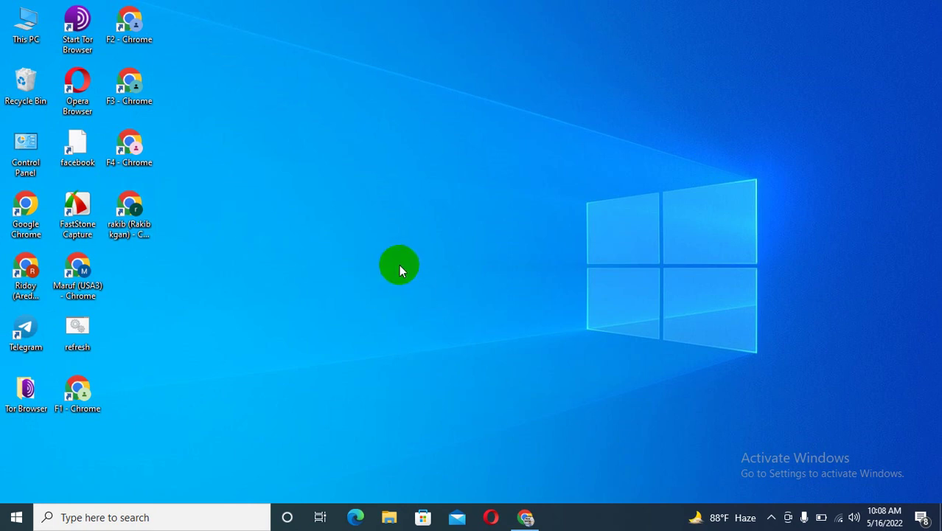
Bring the Chrome window showing Canva forward and maximize it
left_click(526, 517)
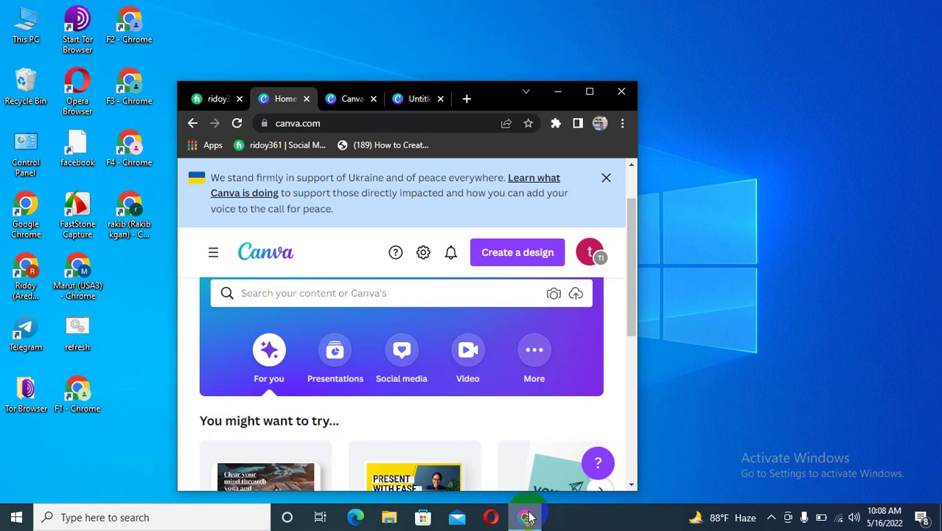
left_click(594, 92)
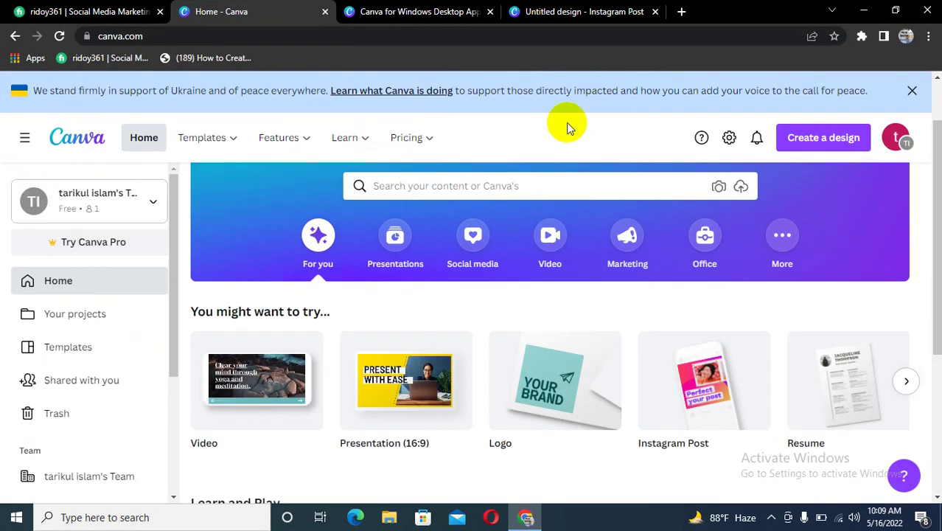
scroll(568, 128, "down", 1)
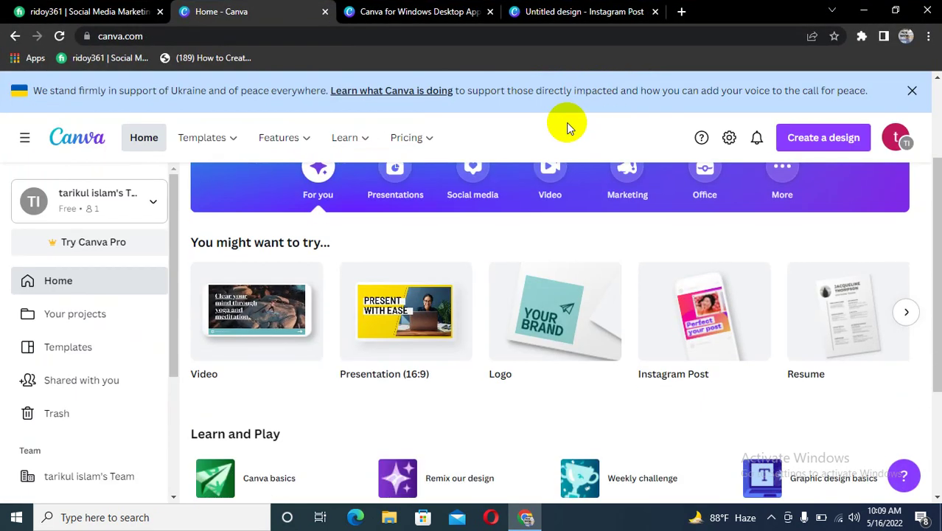
scroll(567, 128, "up", 1)
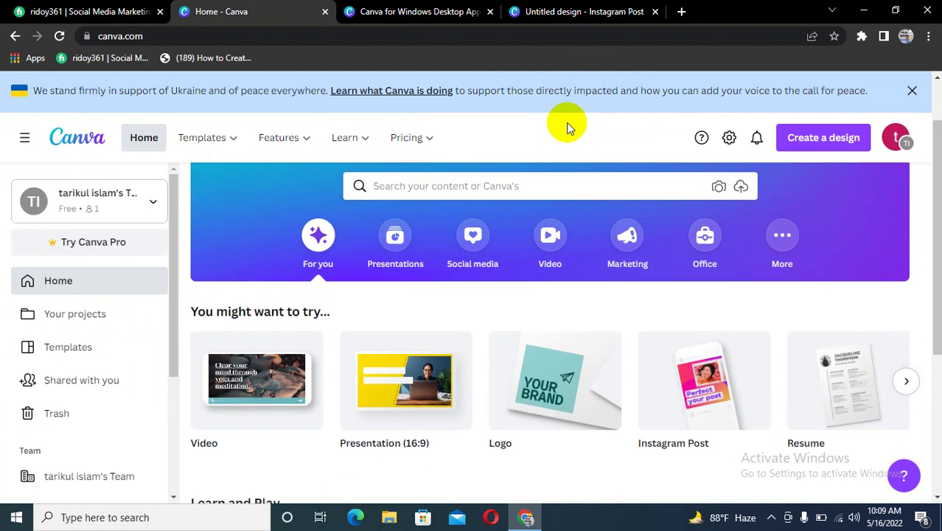
scroll(516, 140, "up", 1)
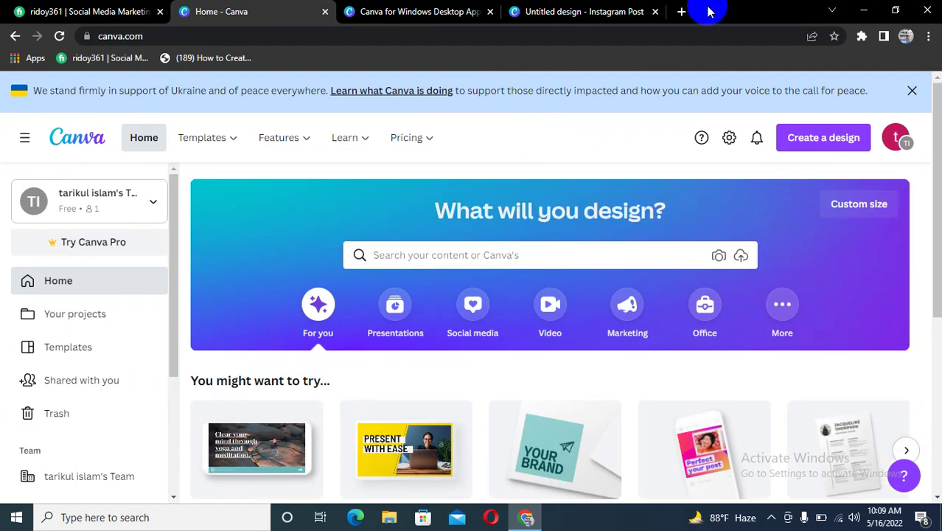
Restore, reposition and re-maximize the browser, then bring up Canva's suggested design types
double_click(664, 10)
left_click_drag(716, 14, 699, 24)
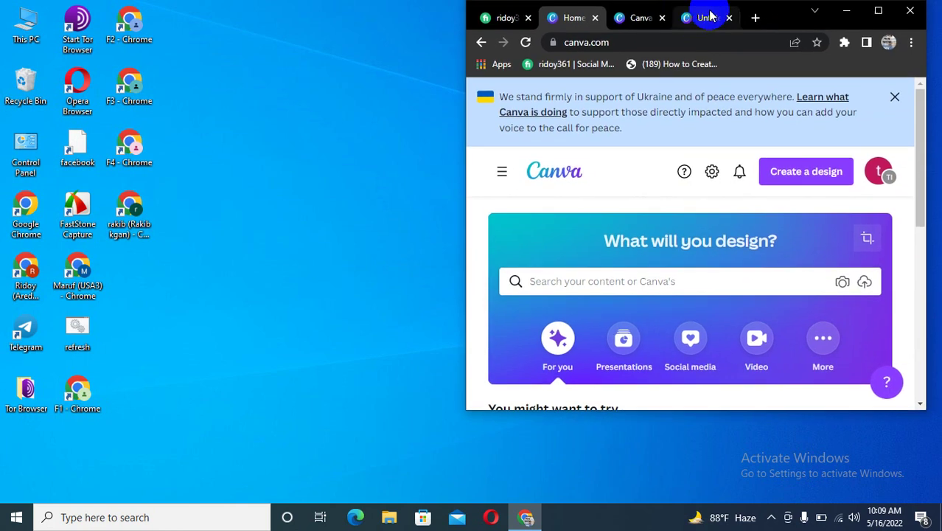
left_click(880, 12)
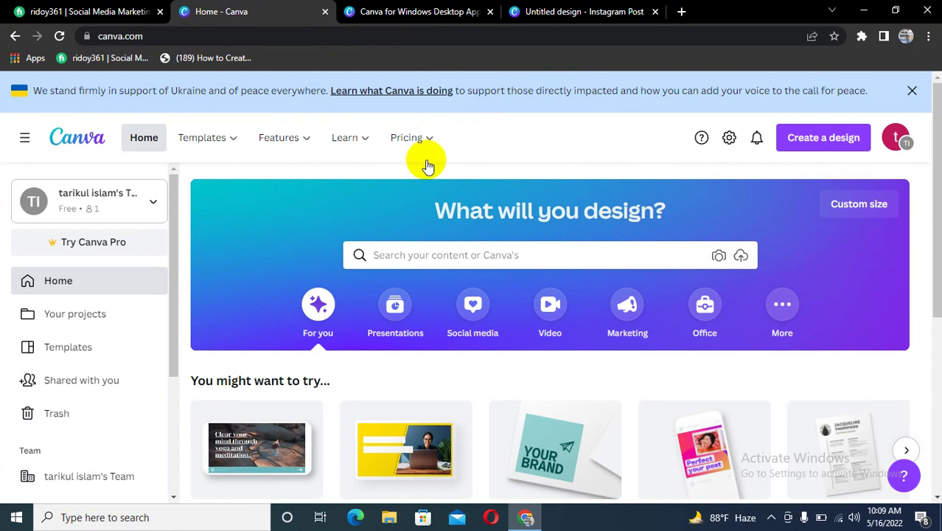
scroll(495, 137, "down", 1)
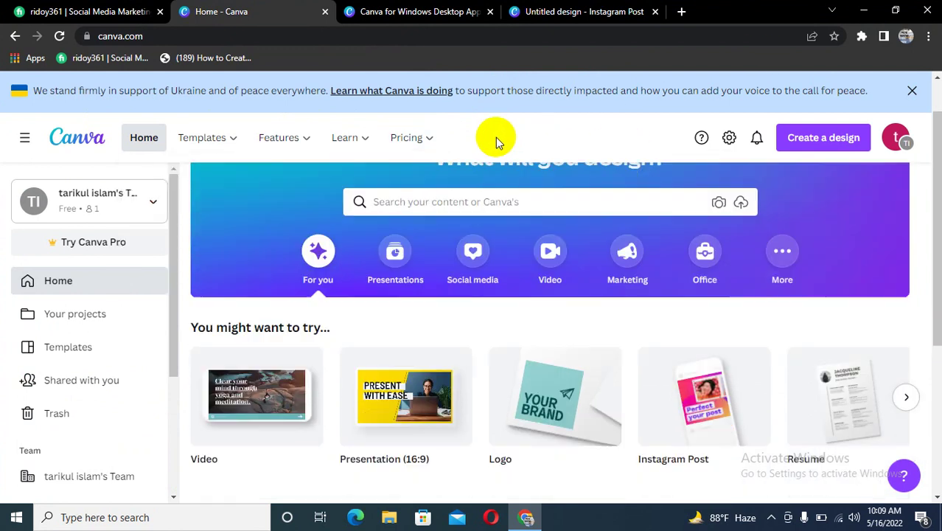
scroll(495, 137, "up", 1)
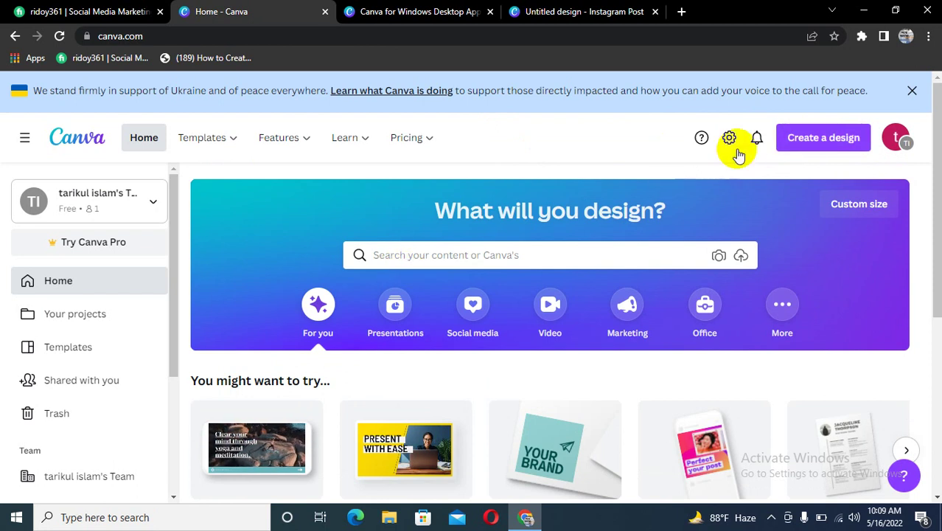
left_click(827, 138)
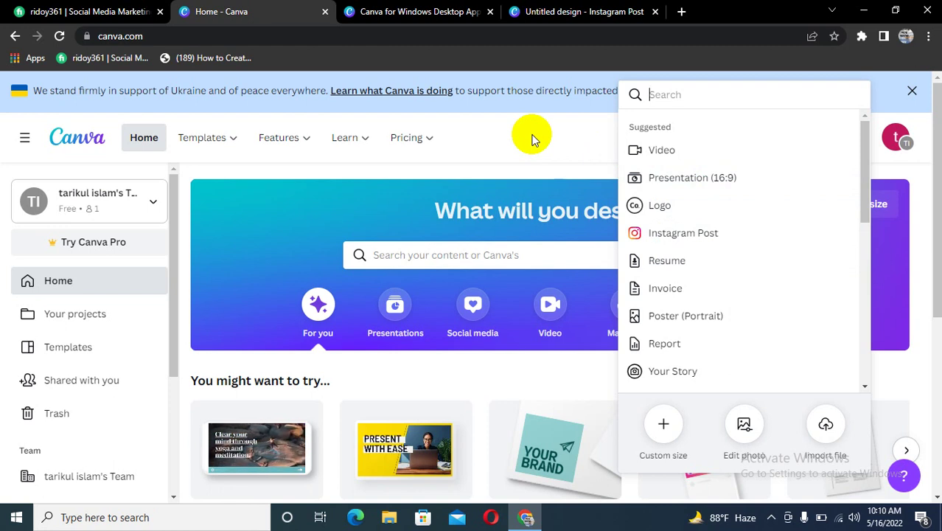
Choose Instagram Post from the design type list to start a blank post
left_click(589, 137)
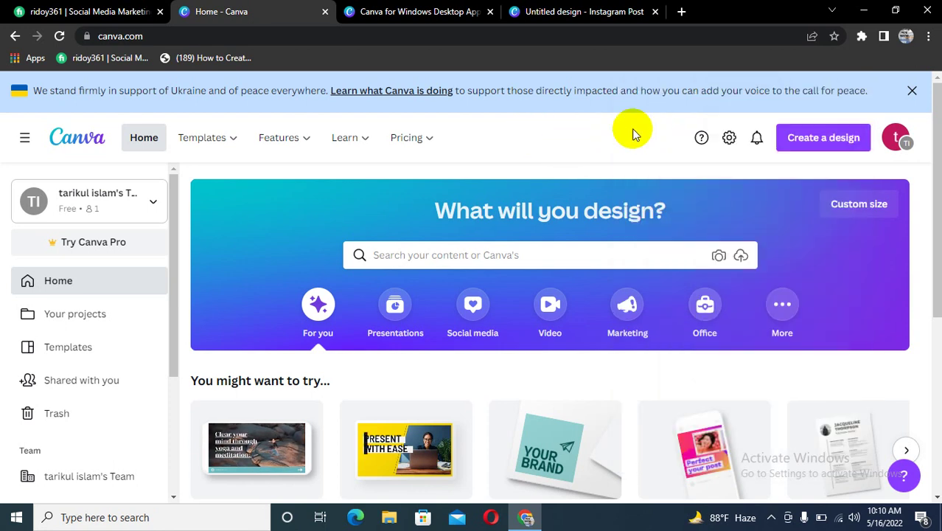
left_click(843, 142)
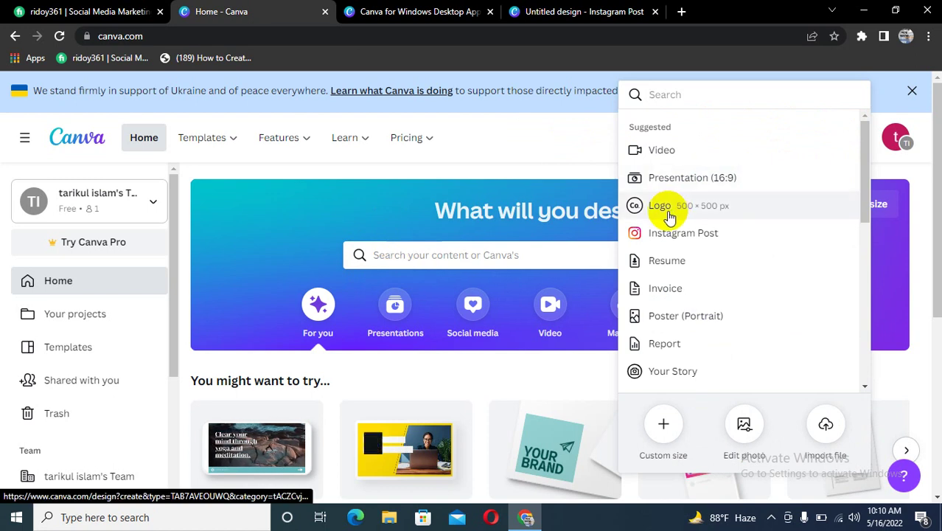
left_click(674, 235)
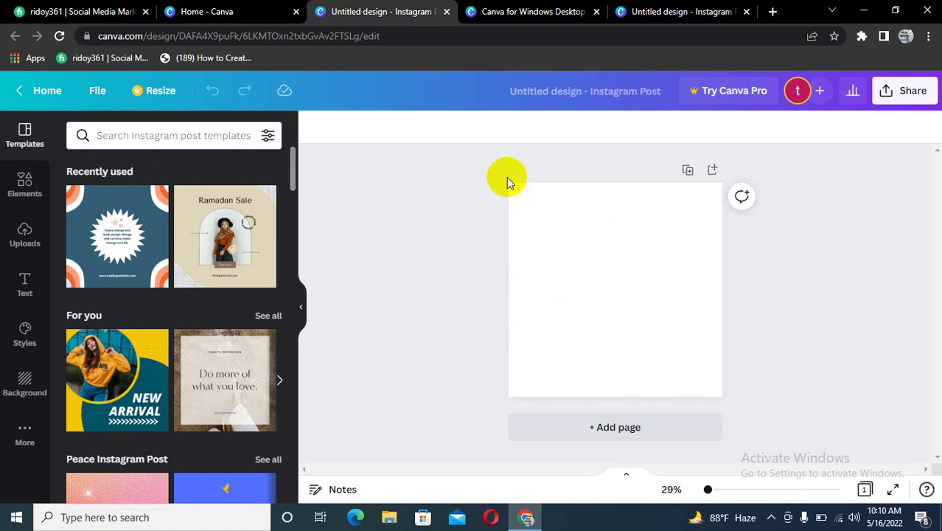
Try purple, light orange, lime and yellow page backgrounds, settling on pink
left_click(577, 223)
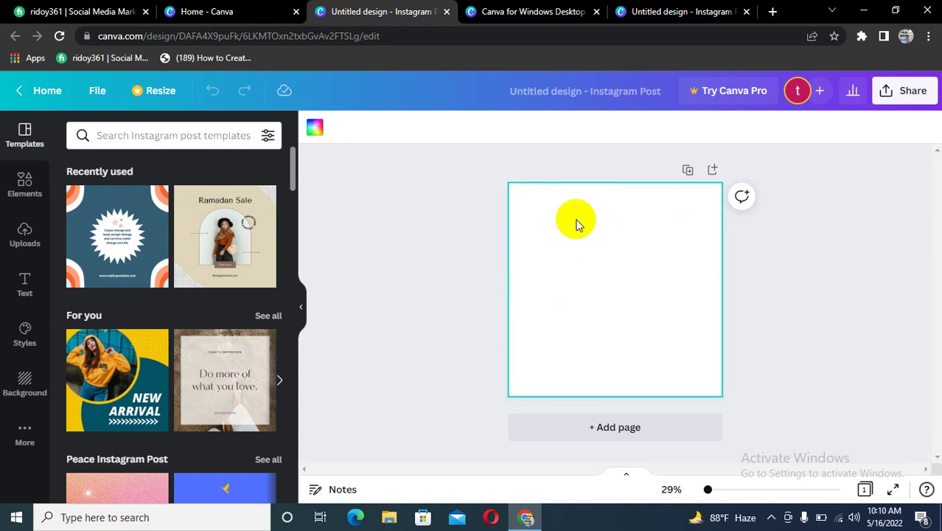
left_click(315, 130)
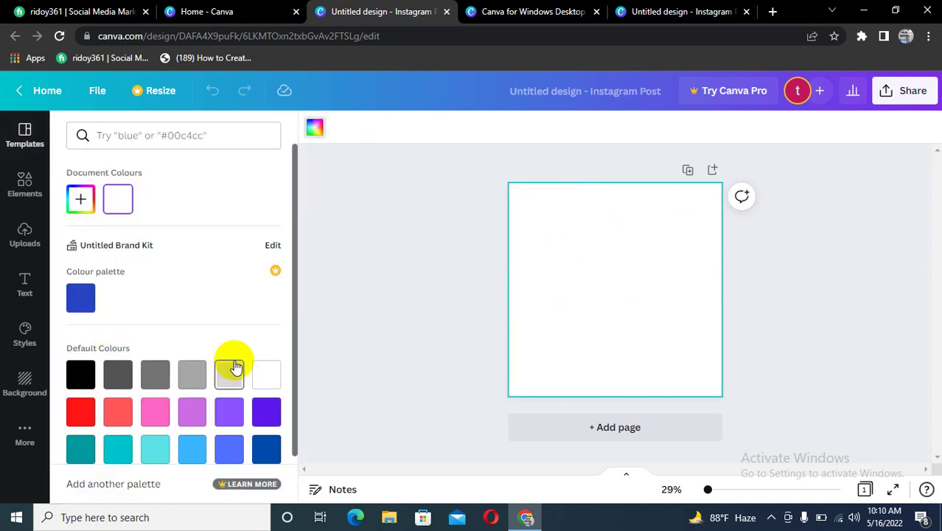
scroll(235, 366, "down", 1)
left_click(80, 357)
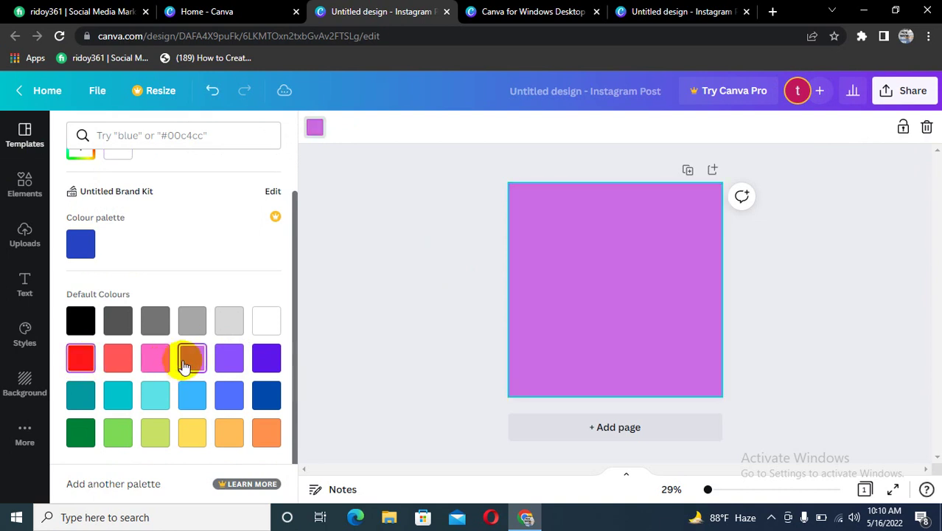
left_click(230, 434)
left_click(148, 435)
left_click(193, 437)
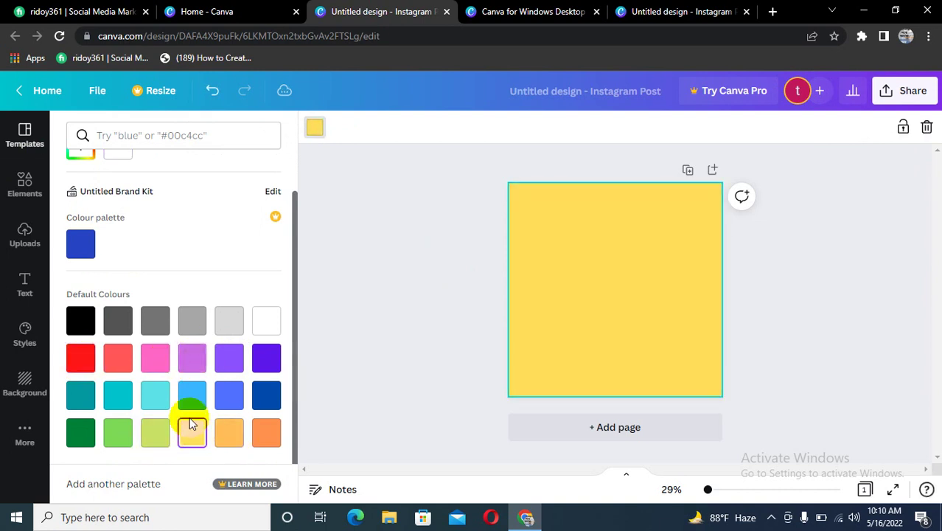
left_click(155, 357)
Apply the New Arrival template and nudge its circular photo frame slightly down
left_click(25, 130)
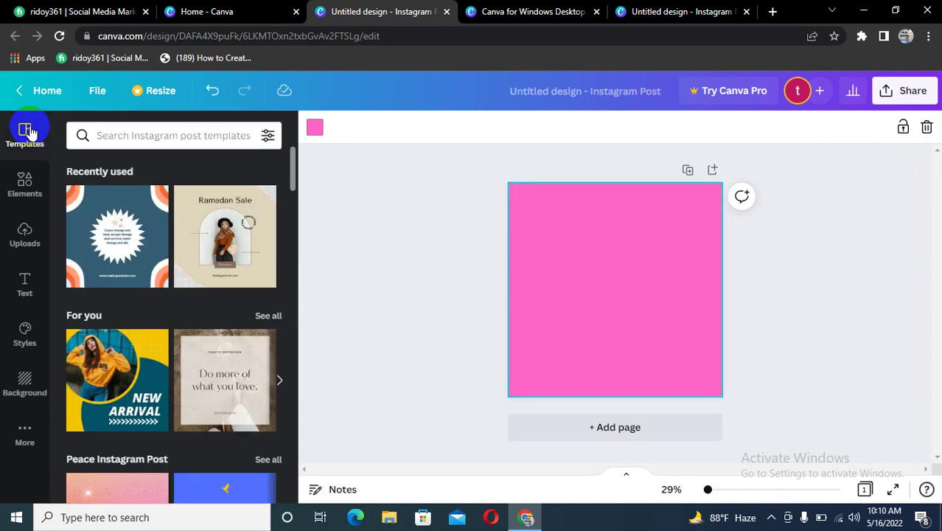
scroll(105, 204, "down", 2)
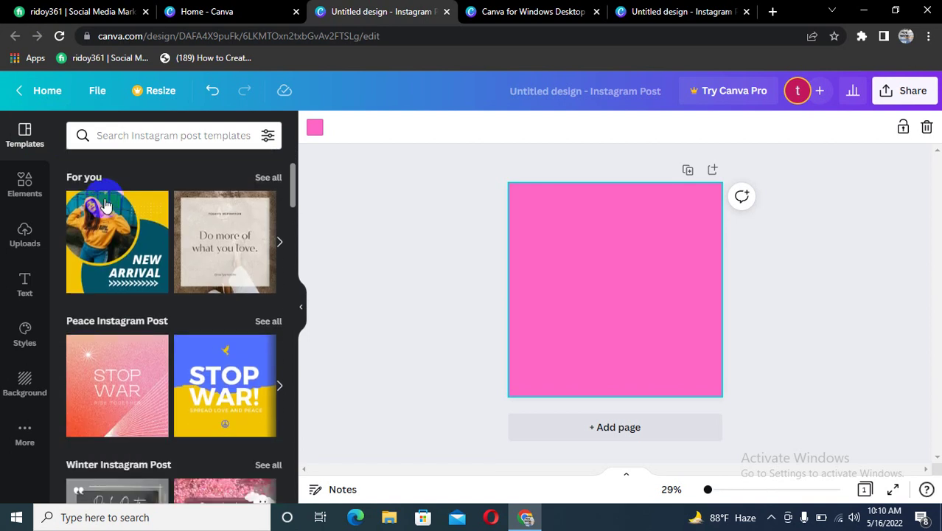
scroll(106, 205, "down", 1)
scroll(163, 207, "up", 1)
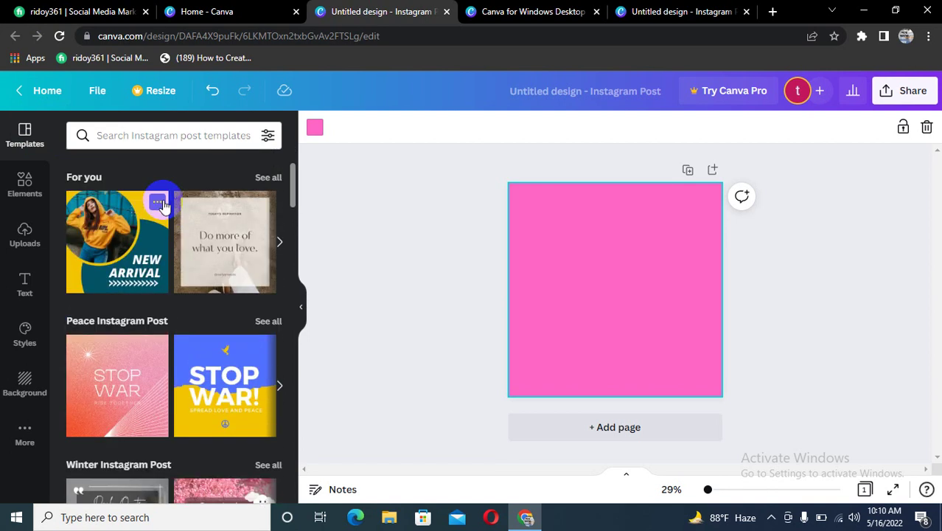
left_click(136, 236)
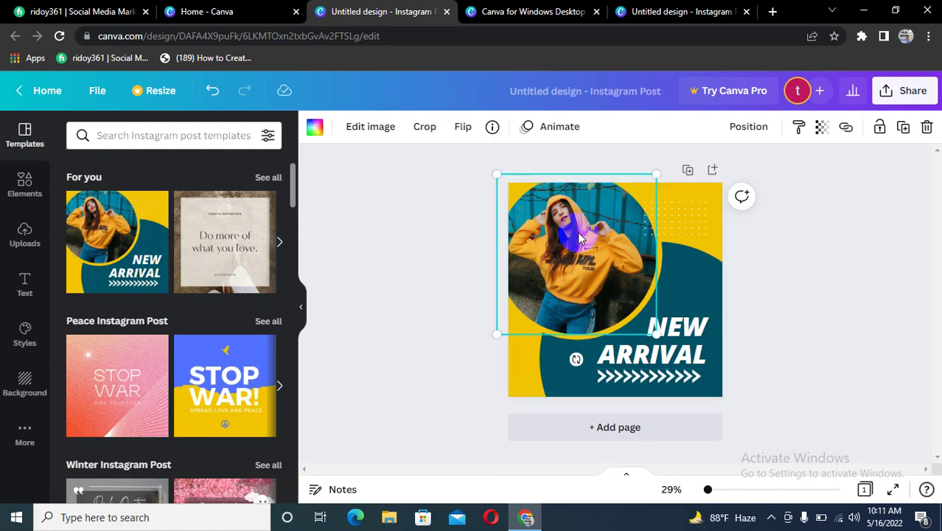
left_click_drag(581, 238, 568, 256)
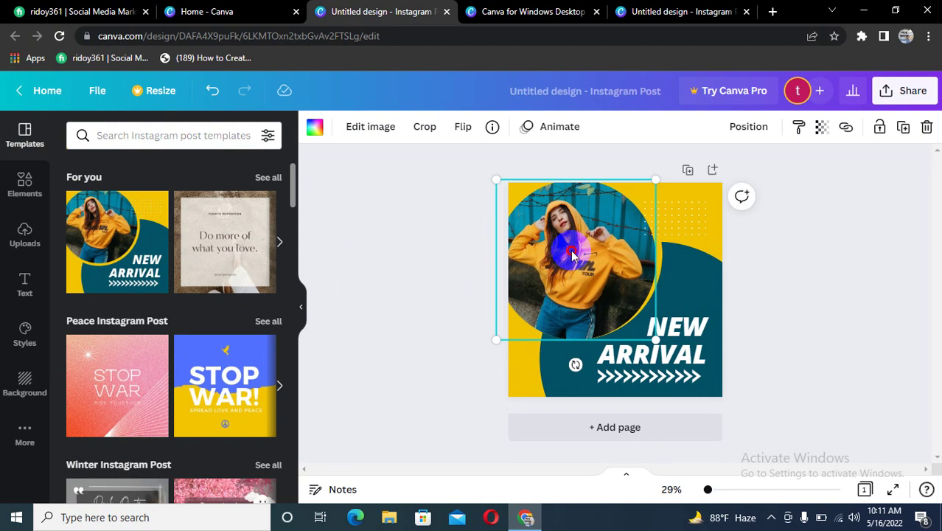
left_click(456, 232)
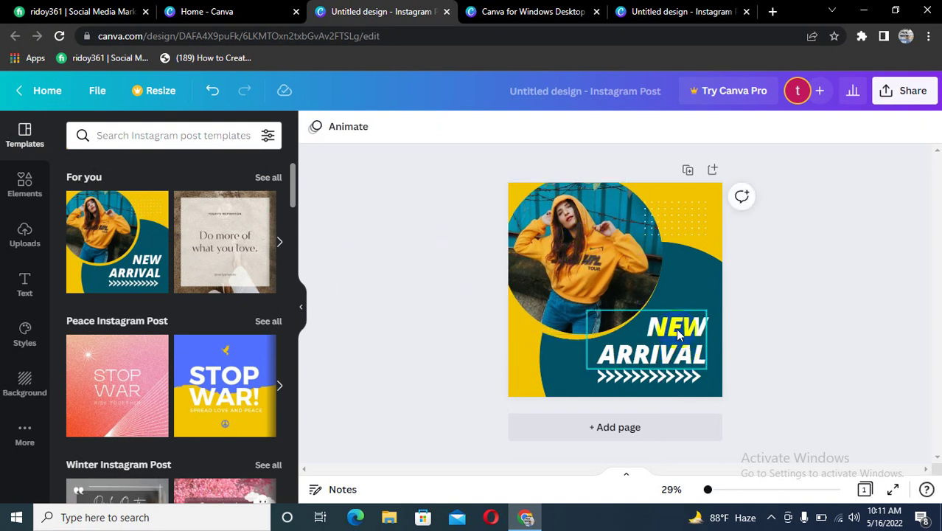
Select the dot pattern, then highlight all of the NEW ARRIVAL text
left_click(680, 233)
left_click(684, 221)
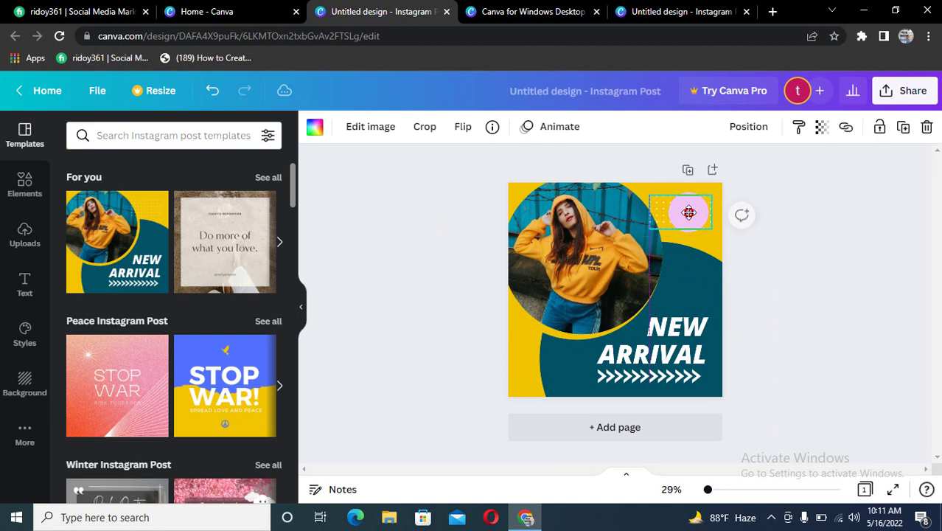
left_click(687, 355)
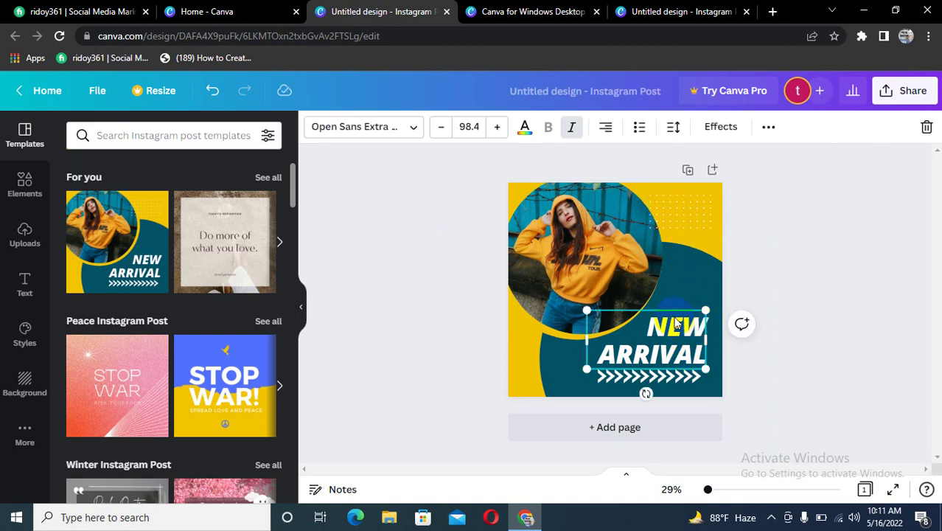
left_click_drag(671, 334, 704, 346)
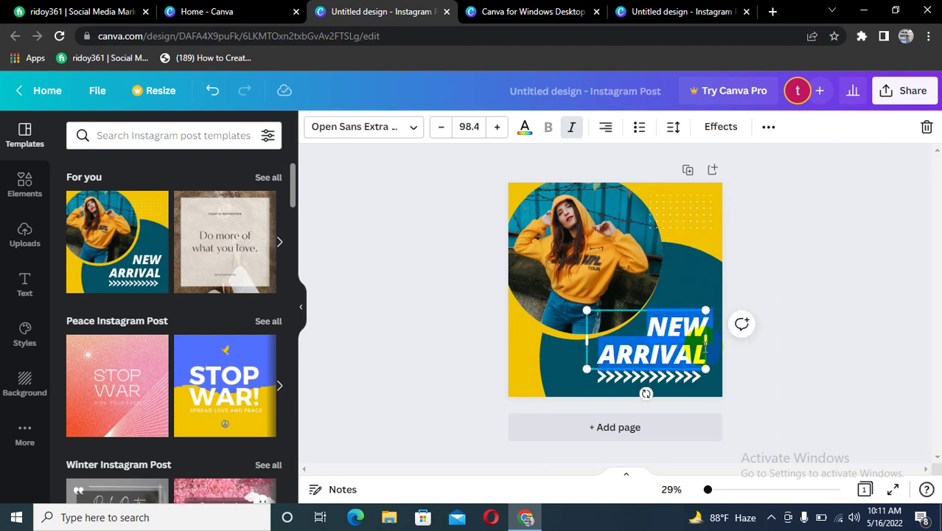
left_click(25, 289)
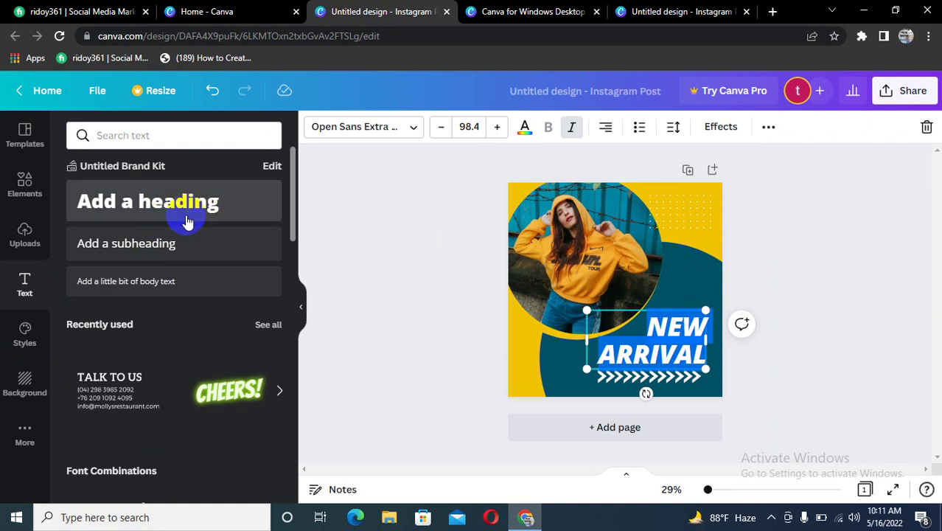
scroll(168, 320, "down", 2)
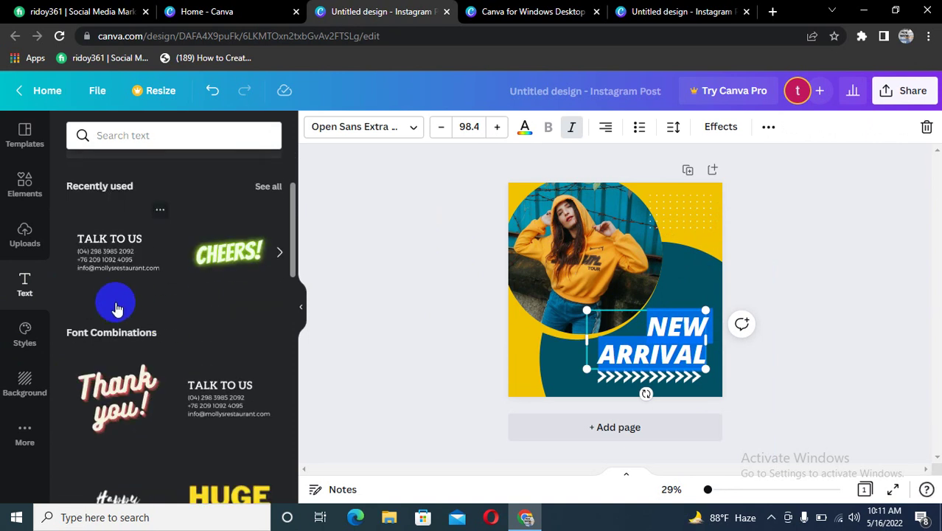
scroll(199, 297, "down", 2)
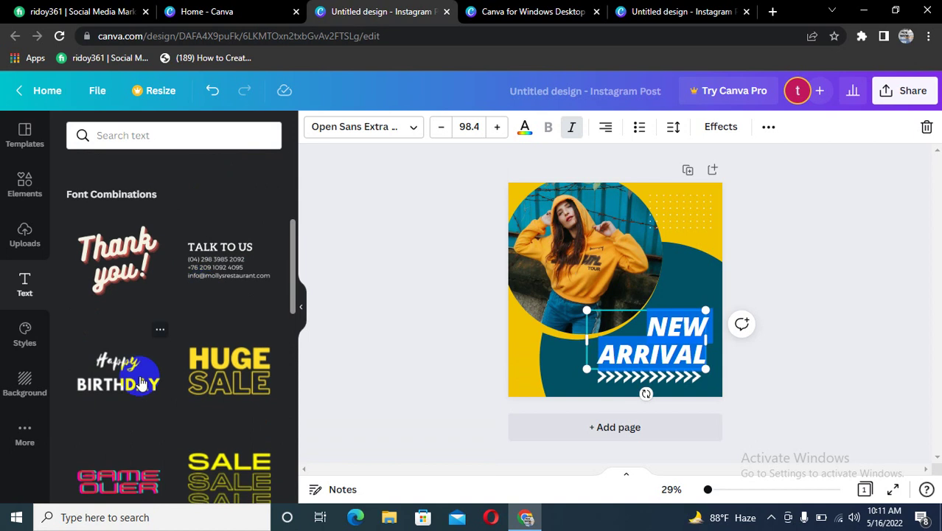
scroll(238, 362, "down", 2)
mouse_move(117, 343)
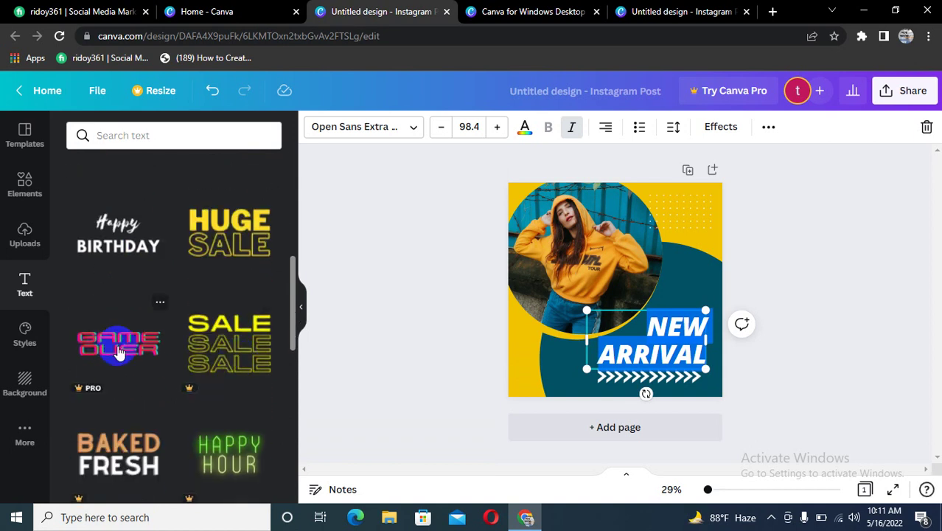
scroll(196, 348, "down", 1)
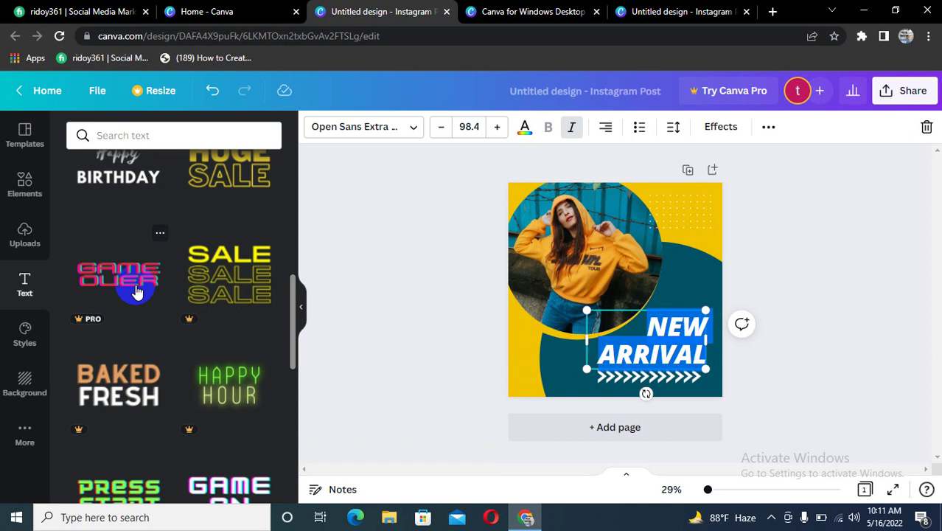
scroll(222, 256, "up", 1)
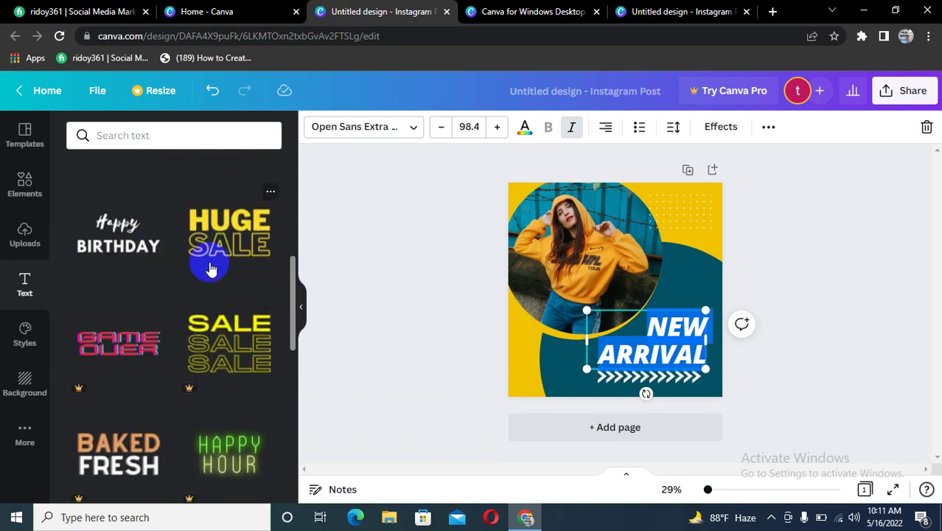
scroll(214, 261, "down", 1)
scroll(214, 262, "down", 2)
scroll(213, 262, "down", 3)
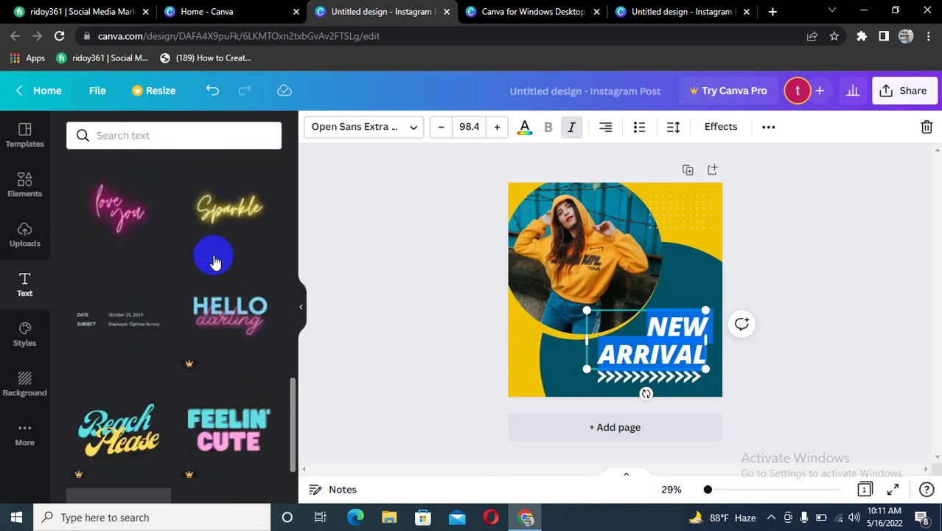
scroll(214, 262, "down", 1)
mouse_move(229, 229)
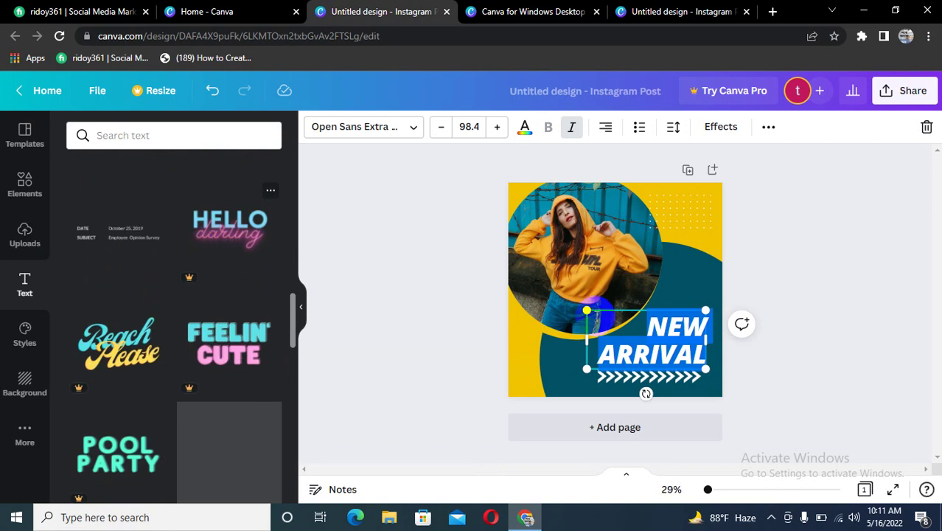
left_click(241, 233)
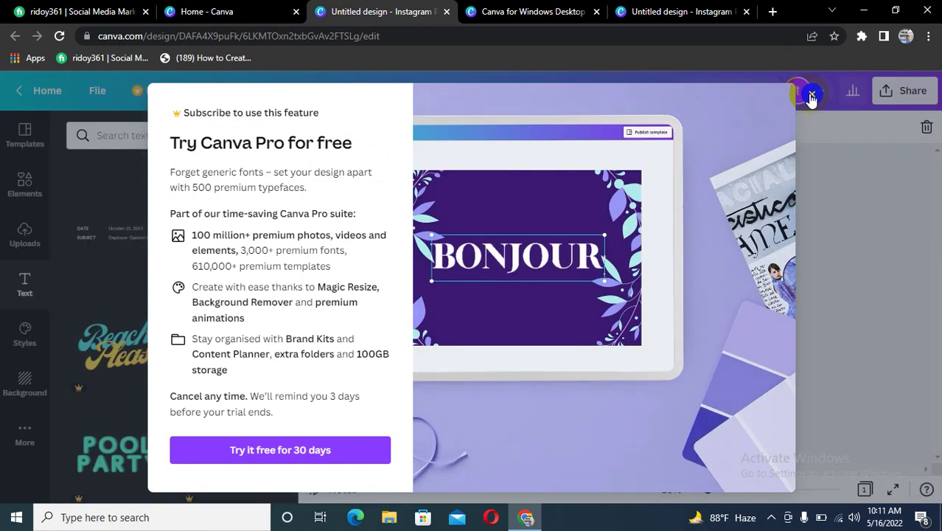
left_click(811, 98)
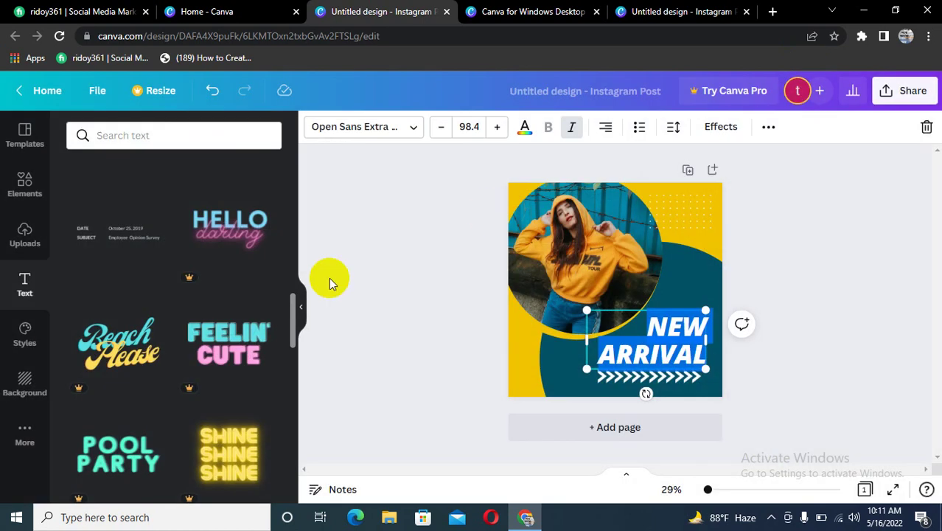
scroll(182, 290, "up", 1)
scroll(182, 289, "down", 3)
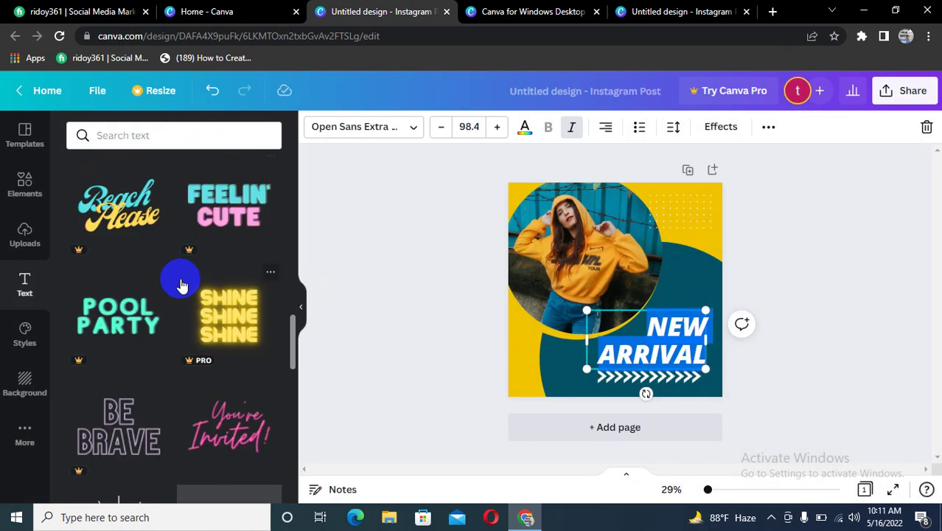
scroll(185, 286, "down", 2)
scroll(214, 303, "down", 1)
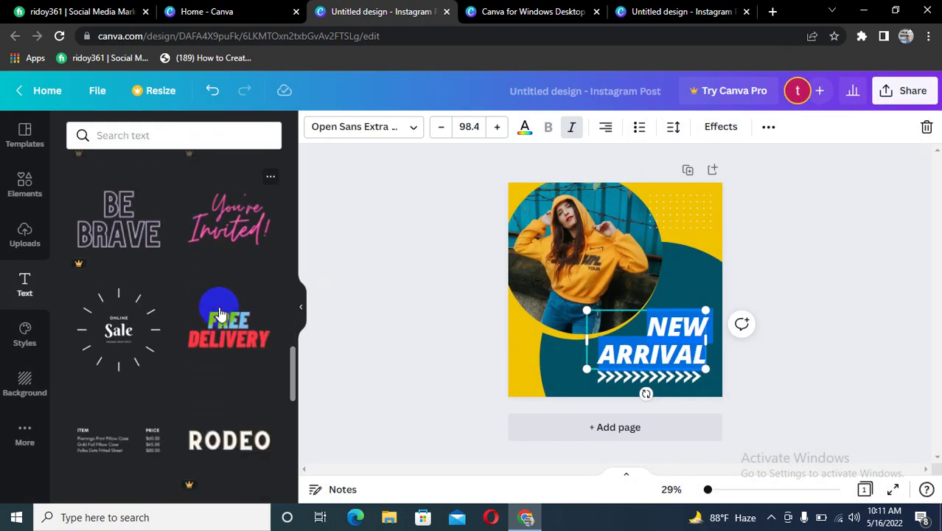
Add the FREE DELIVERY text template and delete the NEW ARRIVAL heading
left_click(225, 334)
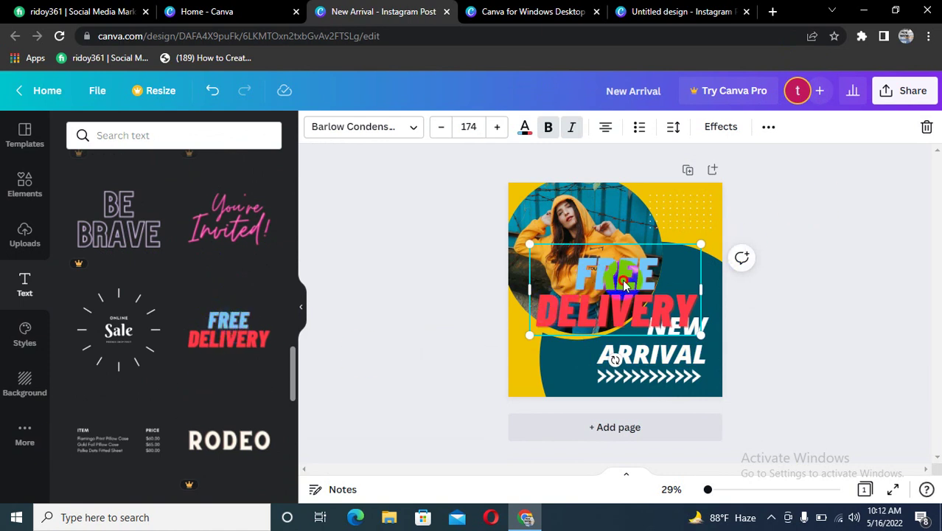
mouse_move(622, 280)
left_mouse_down()
mouse_move(682, 295)
mouse_move(653, 249)
left_mouse_up()
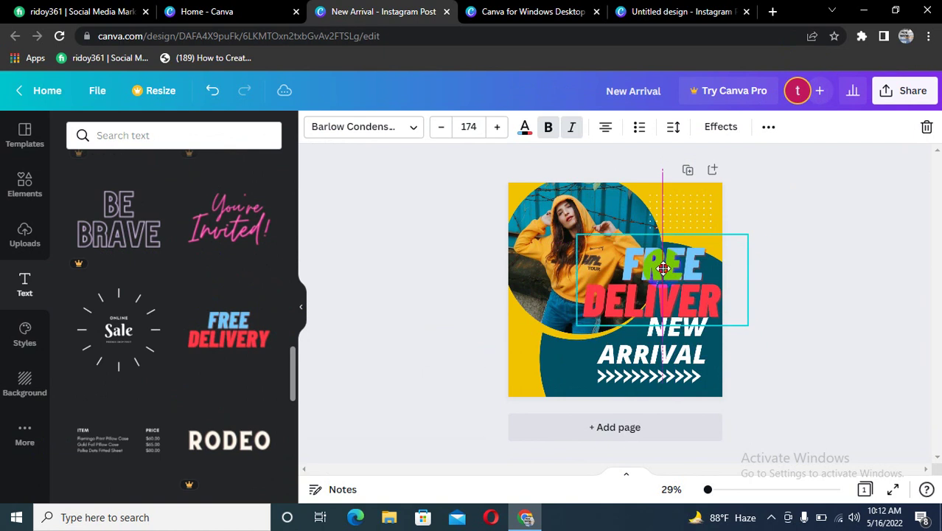
right_click(665, 338)
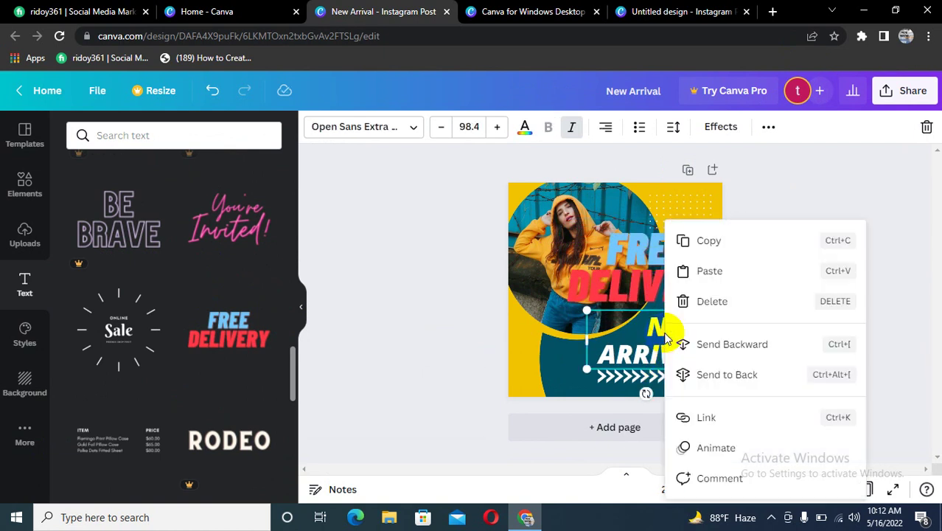
left_click(703, 310)
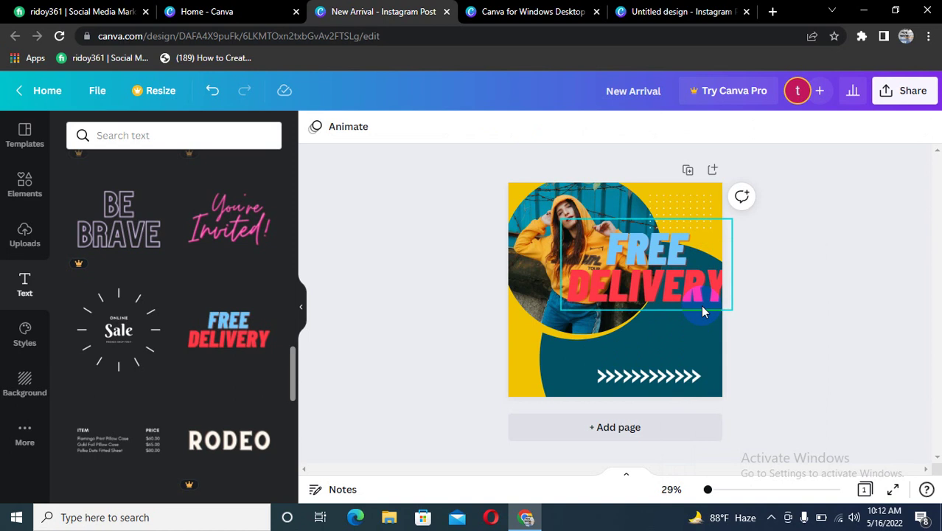
Shrink FREE DELIVERY and place it at the lower right above the arrows
left_click_drag(654, 260, 658, 334)
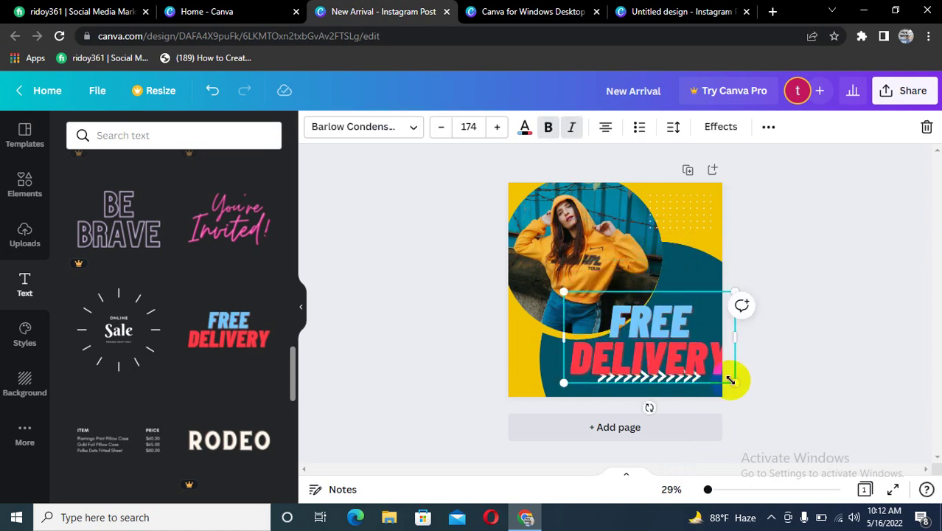
left_click_drag(735, 382, 688, 358)
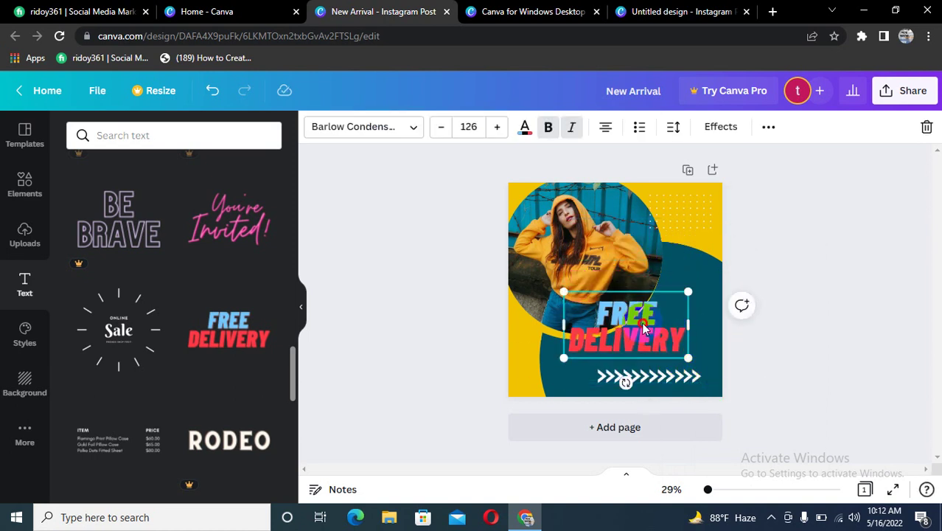
left_click_drag(644, 328, 675, 333)
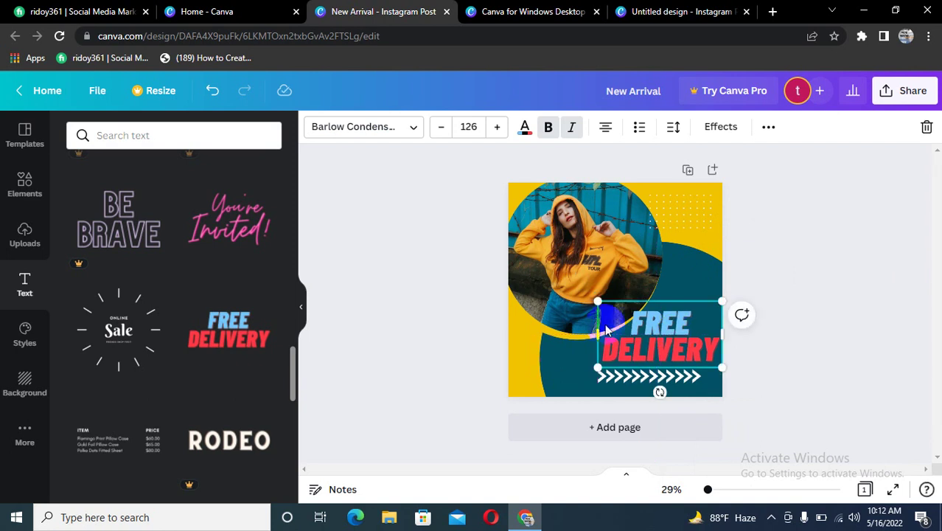
left_click(568, 270)
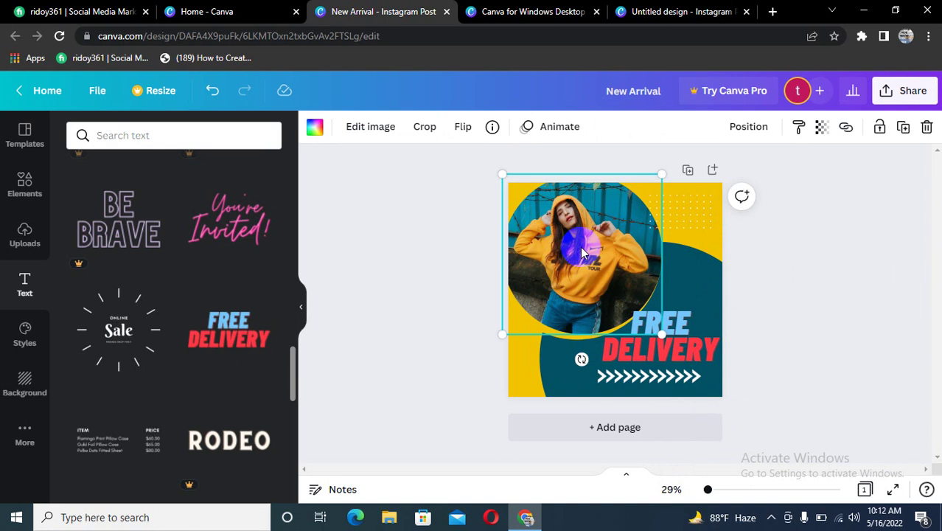
Delete the woman's photo, browse the uploaded images and try placing the white image
right_click(564, 232)
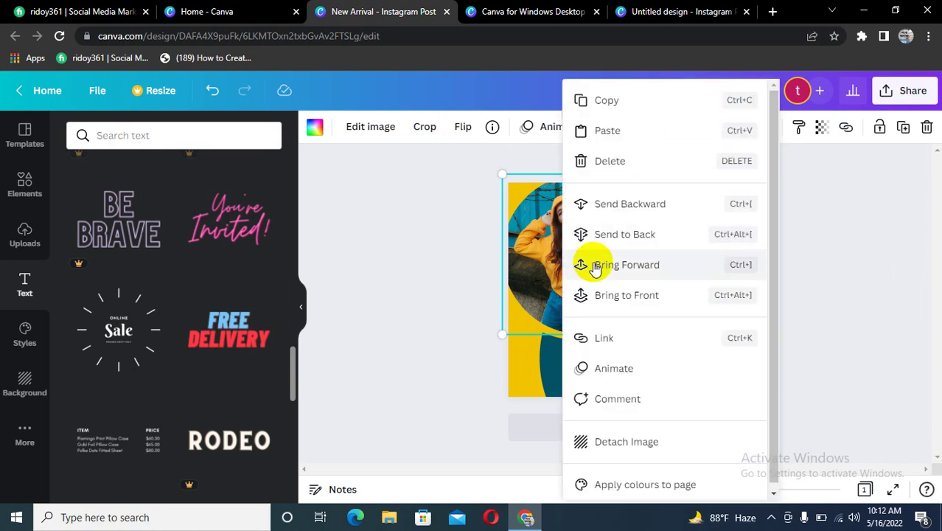
left_click(623, 161)
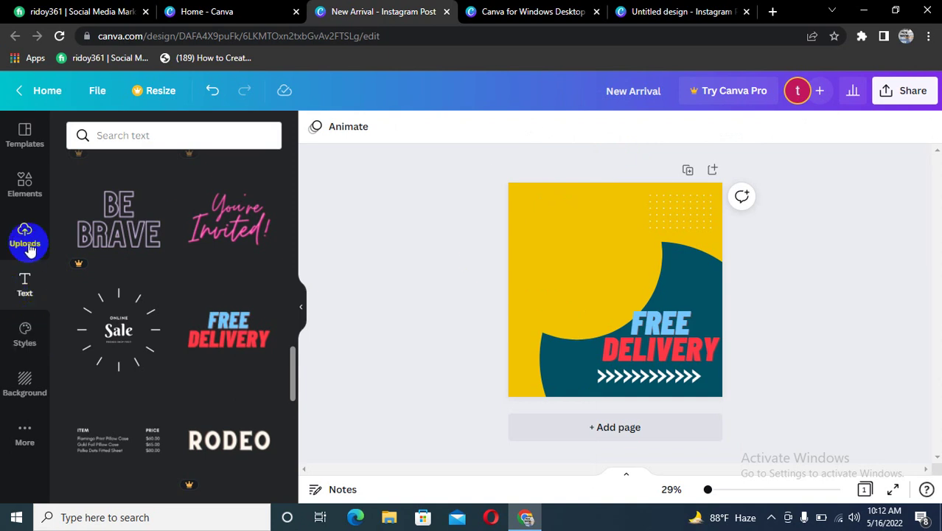
left_click(30, 248)
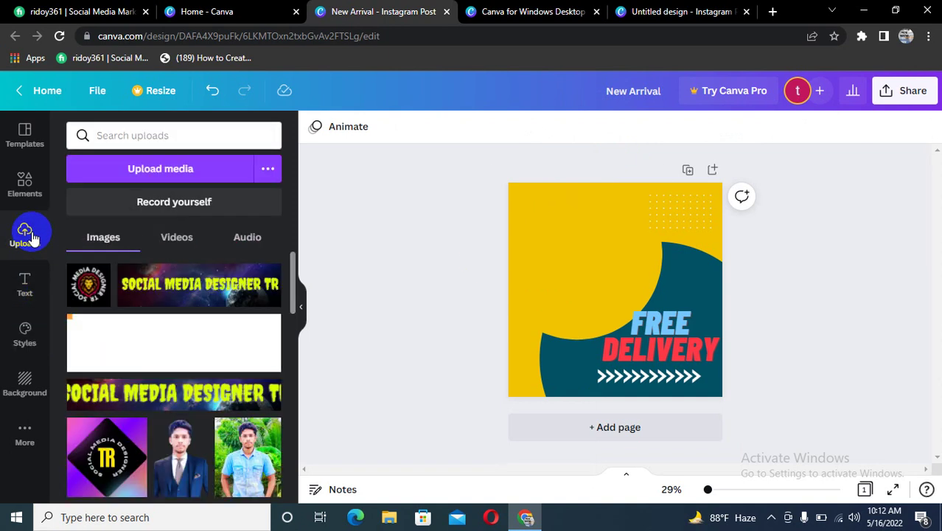
mouse_move(197, 287)
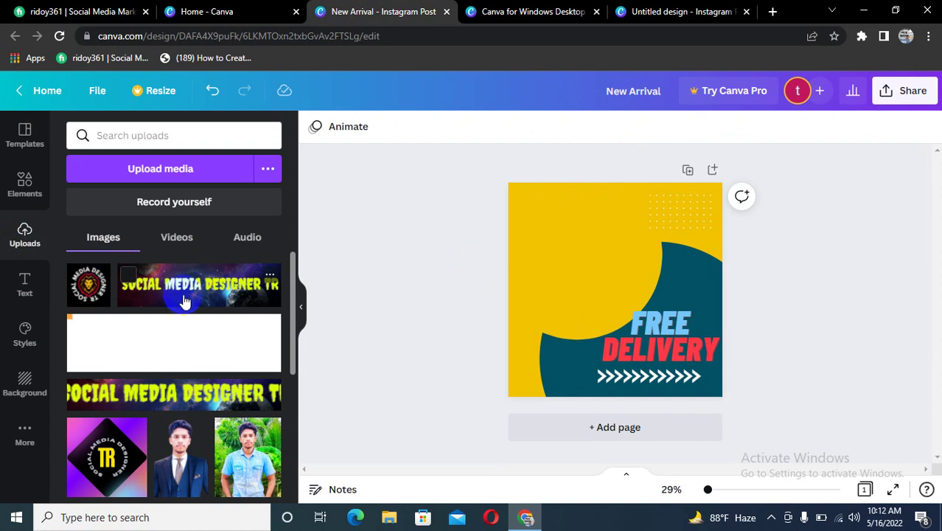
scroll(180, 310, "down", 3)
scroll(174, 332, "down", 2)
scroll(173, 333, "up", 3)
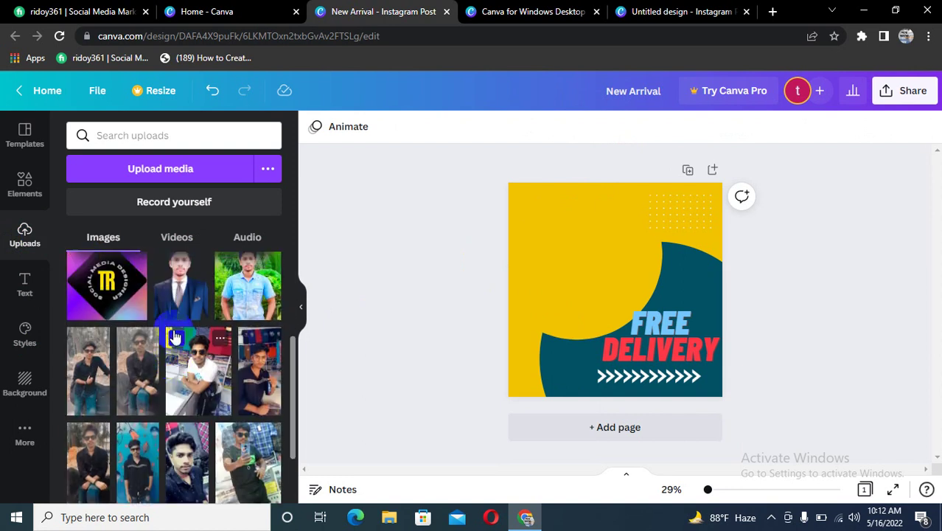
scroll(175, 334, "up", 2)
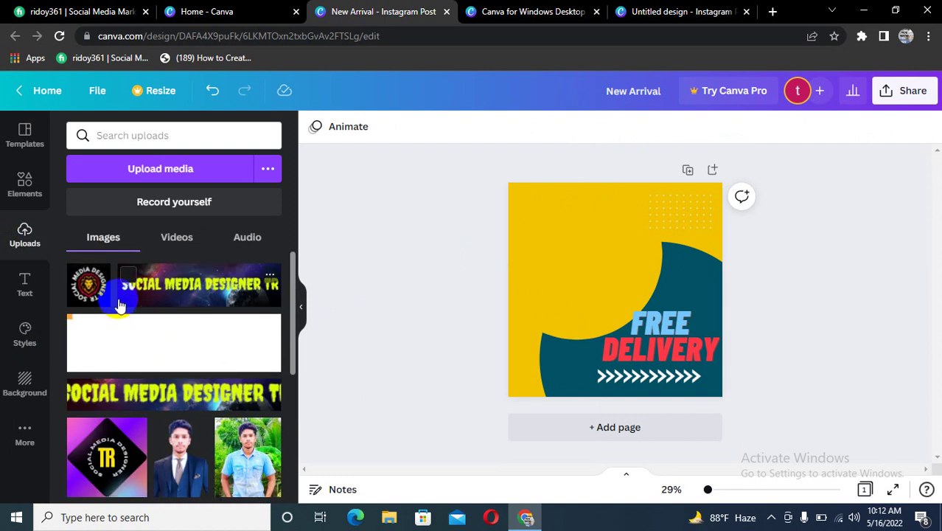
mouse_move(173, 344)
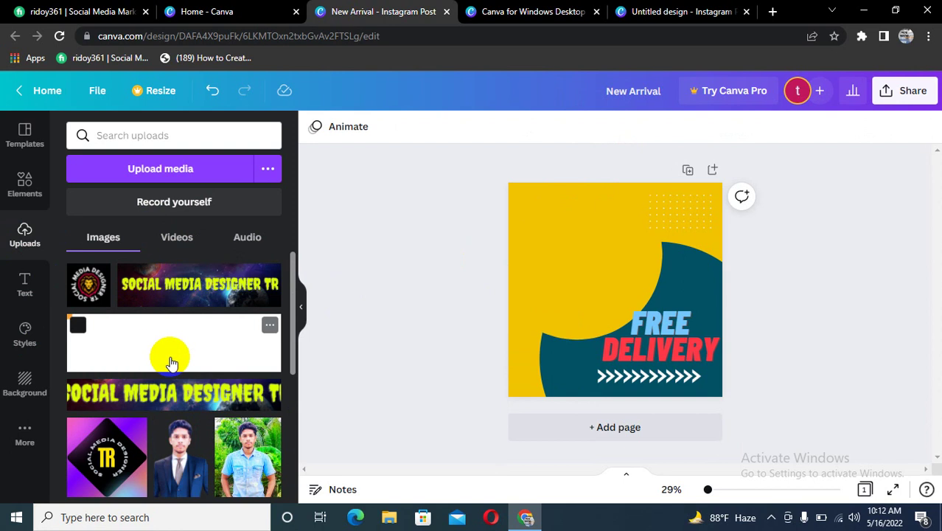
mouse_move(170, 363)
left_mouse_down()
mouse_move(567, 251)
mouse_move(96, 319)
left_mouse_up()
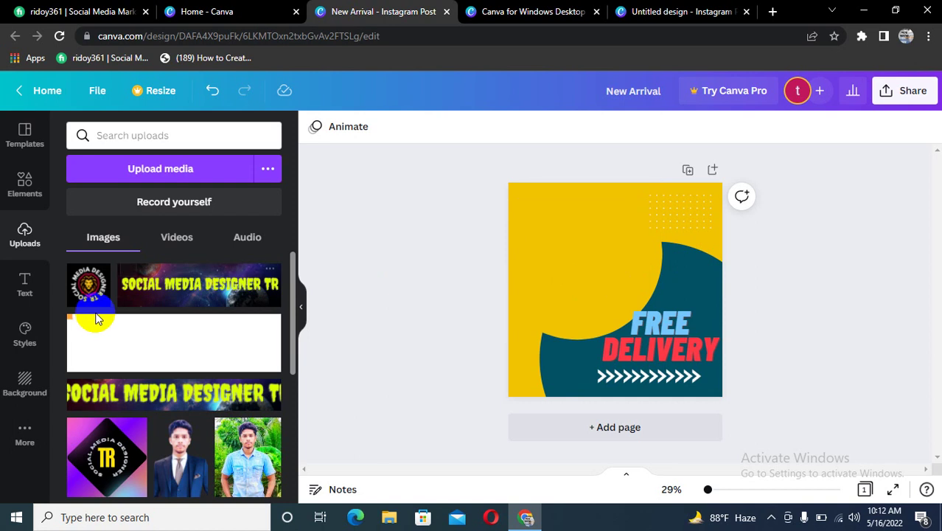
left_click(169, 179)
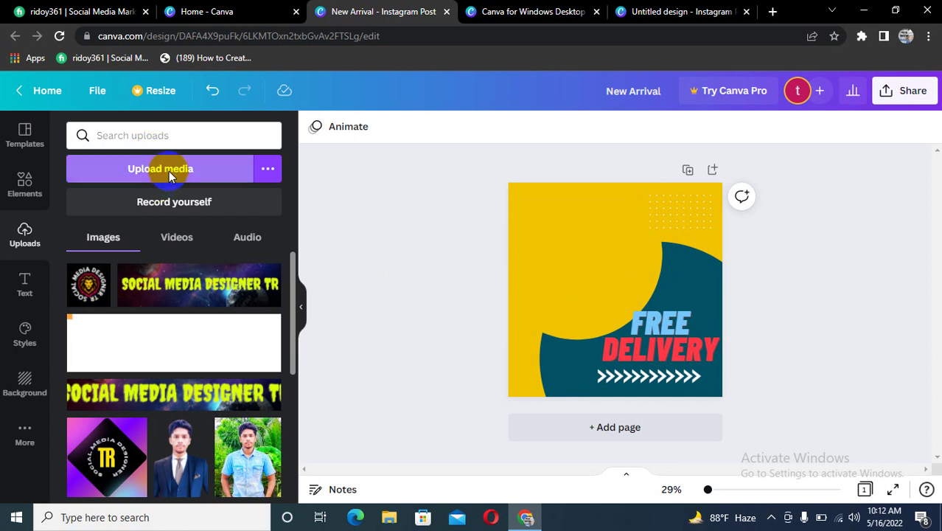
Upload the first file in Downloads, the C-Life Partners graphic, to the library
left_click(169, 171)
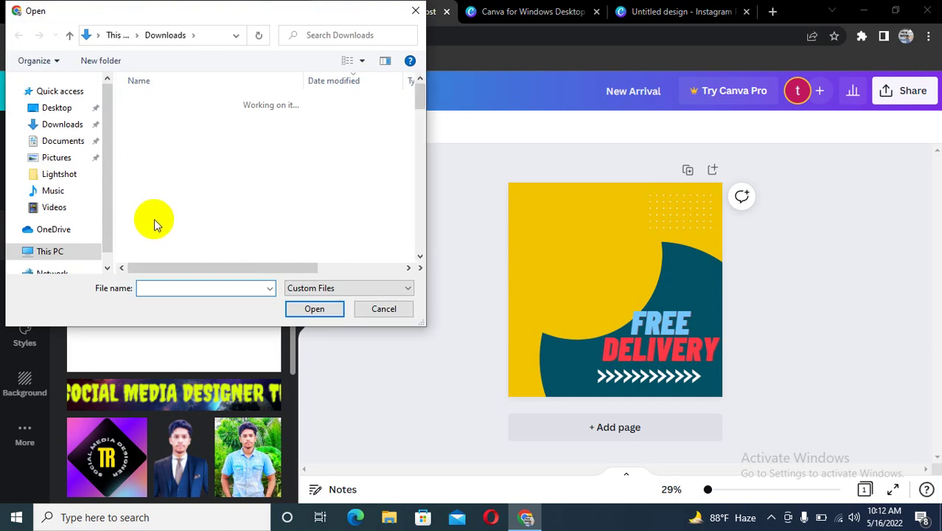
scroll(254, 166, "down", 1)
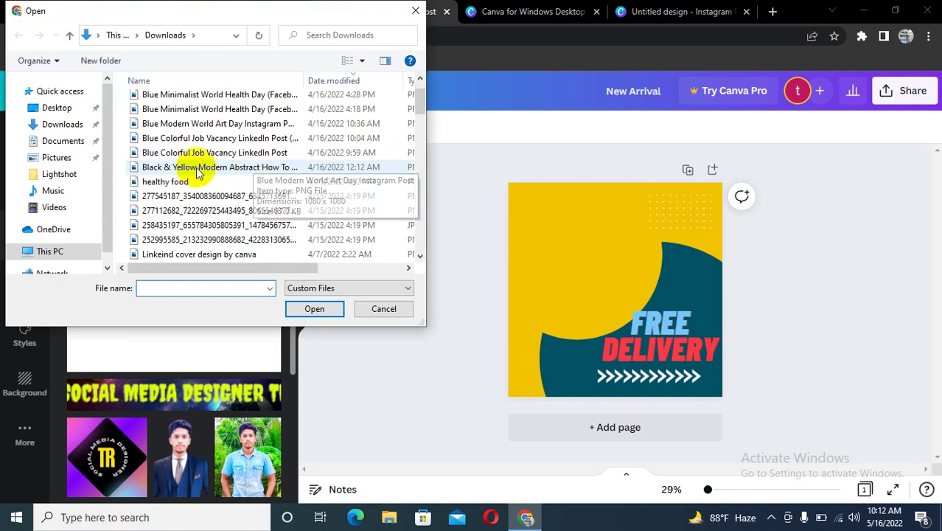
scroll(207, 158, "up", 1)
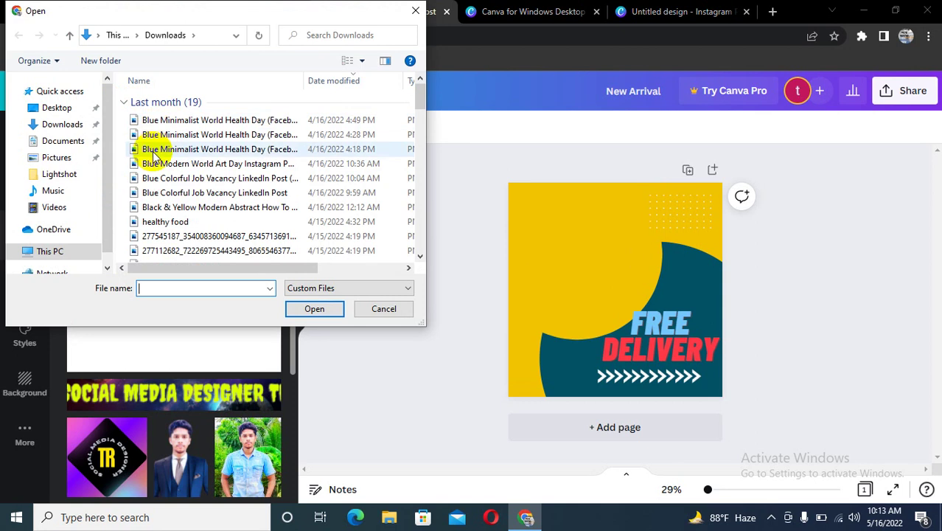
left_click(166, 123)
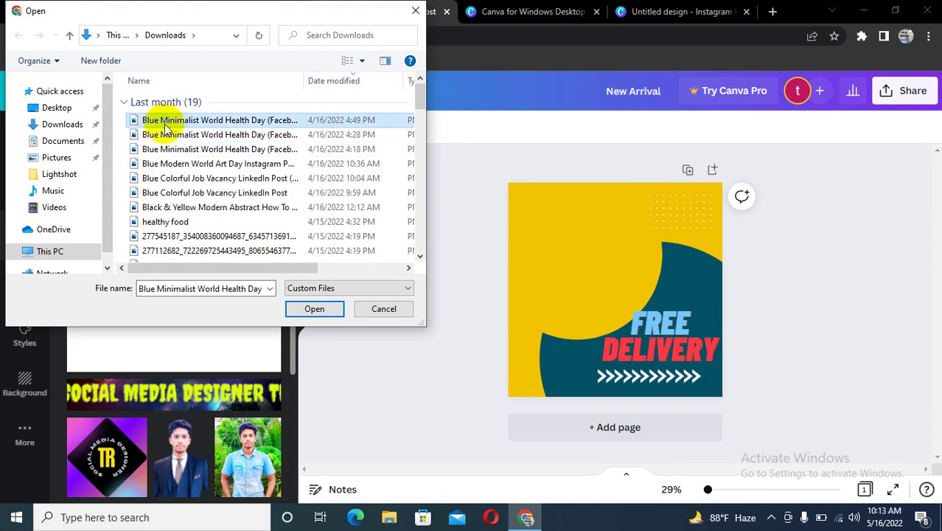
left_click(312, 308)
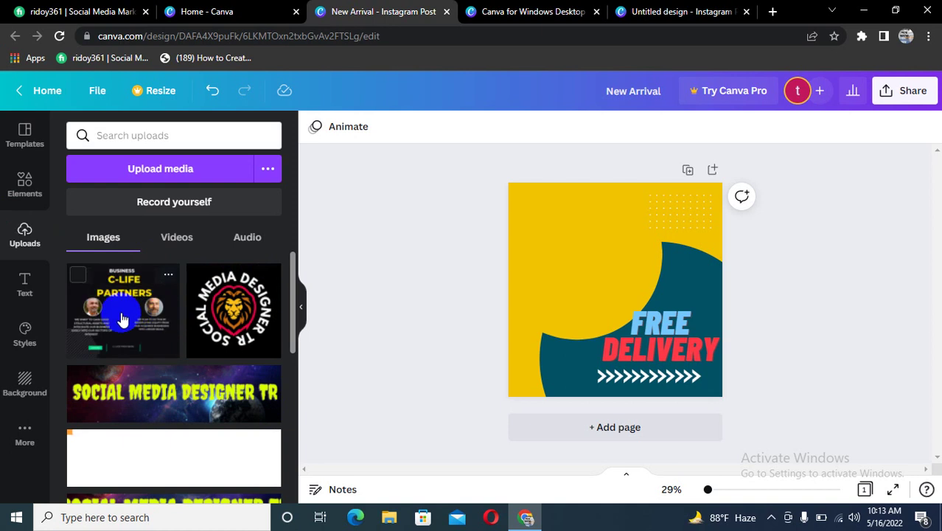
Add the C-Life Partners image and lion logo, deleting their duplicate copies
left_click(123, 319)
mouse_move(647, 283)
left_mouse_down()
mouse_move(616, 254)
mouse_move(628, 254)
left_mouse_up()
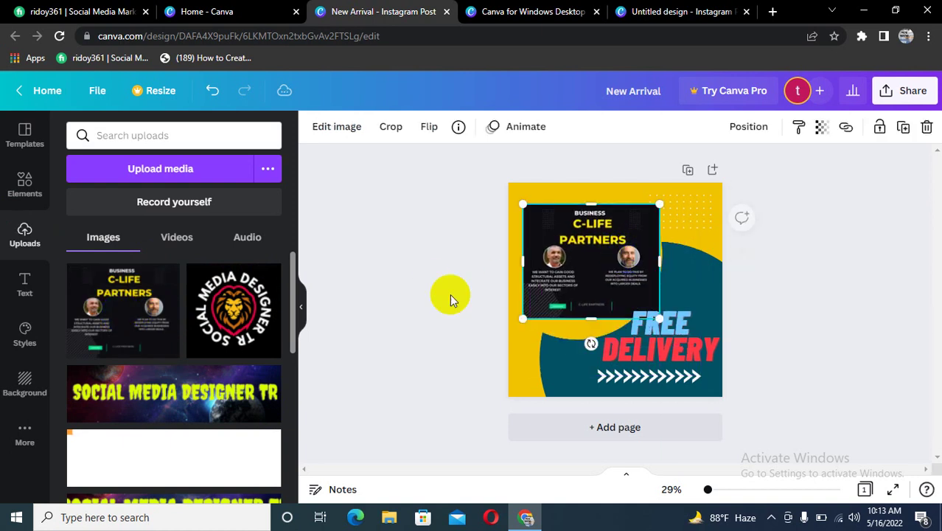
right_click(586, 258)
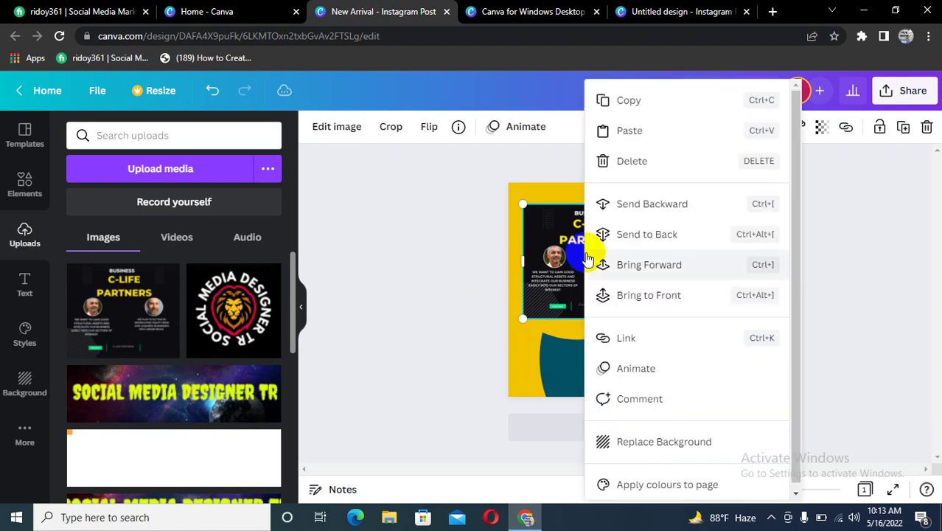
left_click(627, 162)
left_click(269, 311)
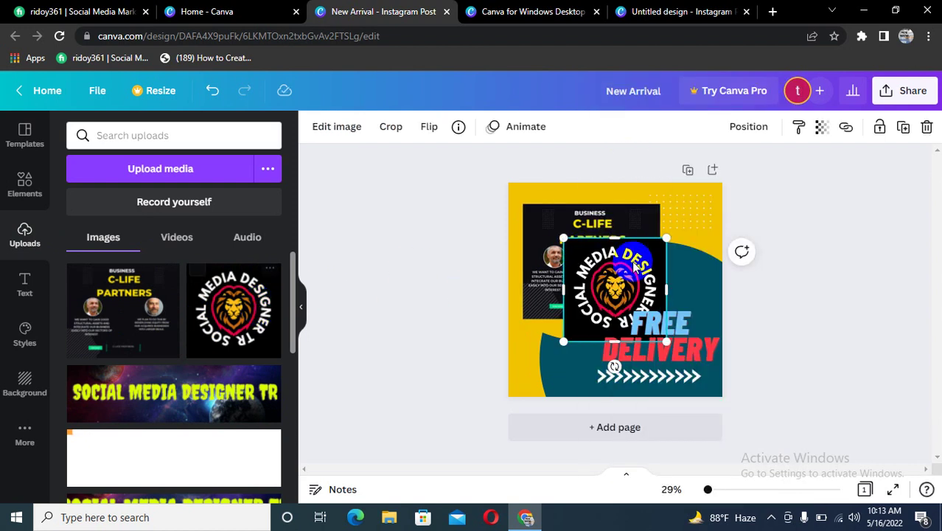
right_click(627, 220)
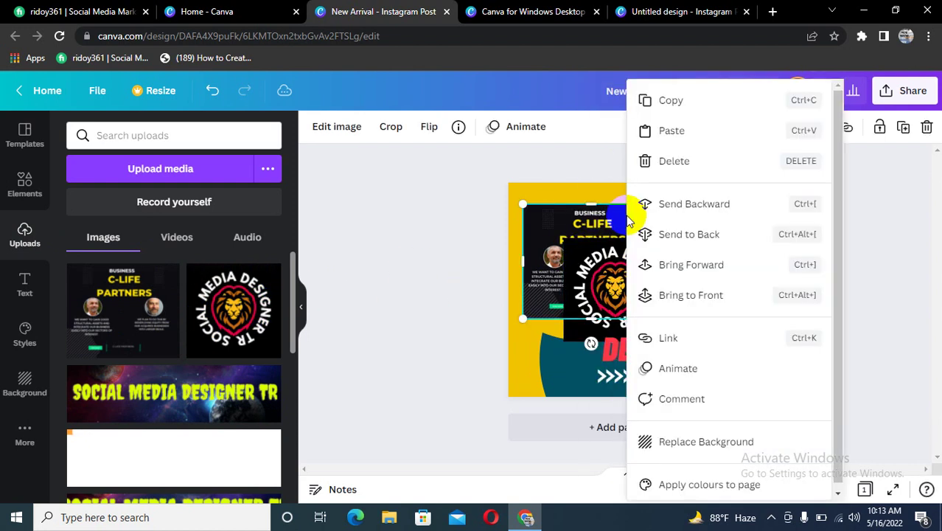
left_click(665, 162)
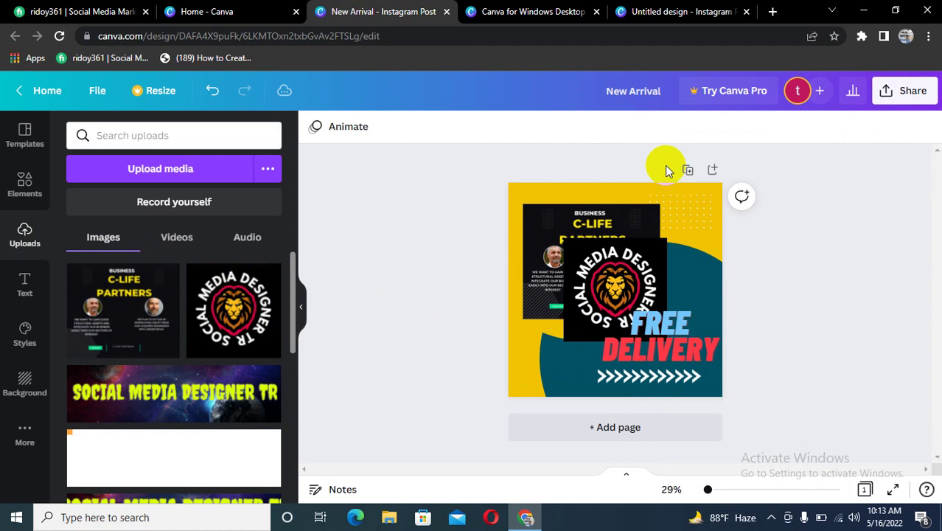
Drag the C-Life image off the page and move the lion logo to the upper left
left_click_drag(591, 259, 643, 318)
right_click(560, 240)
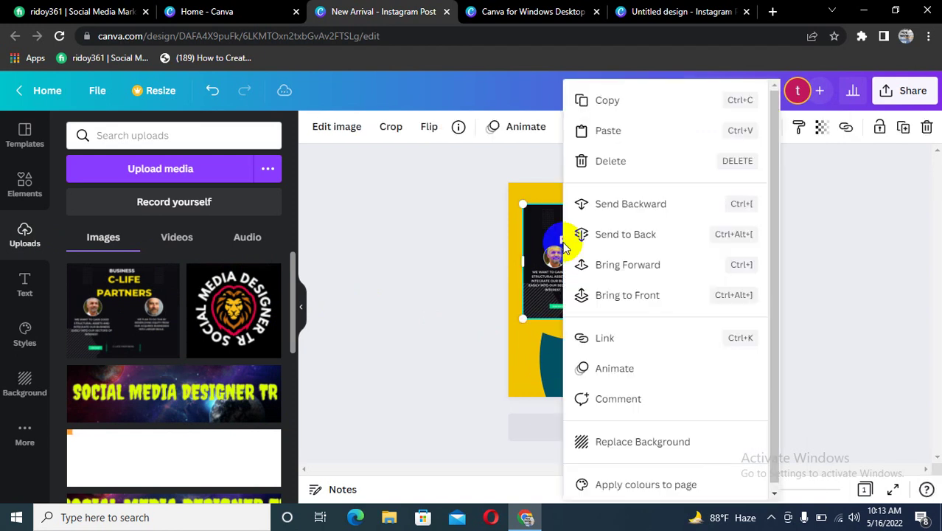
left_click(611, 166)
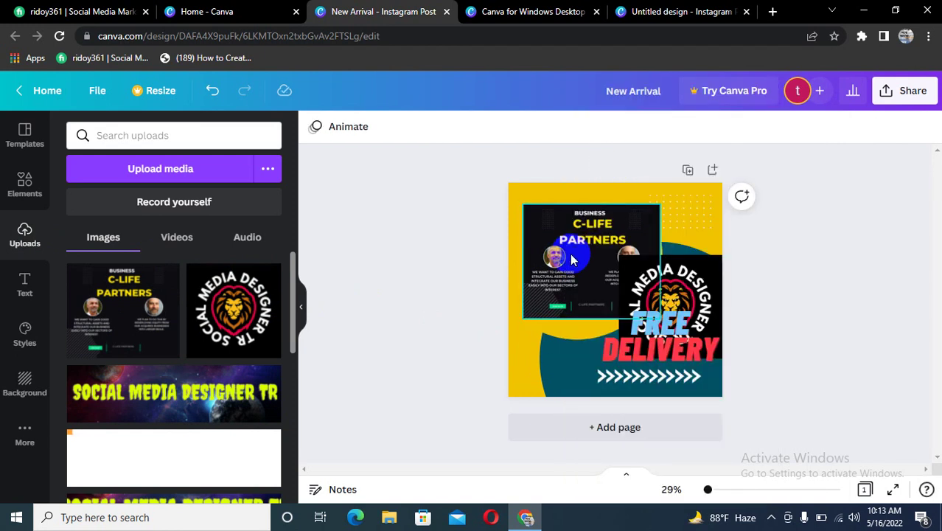
left_click_drag(576, 253, 620, 516)
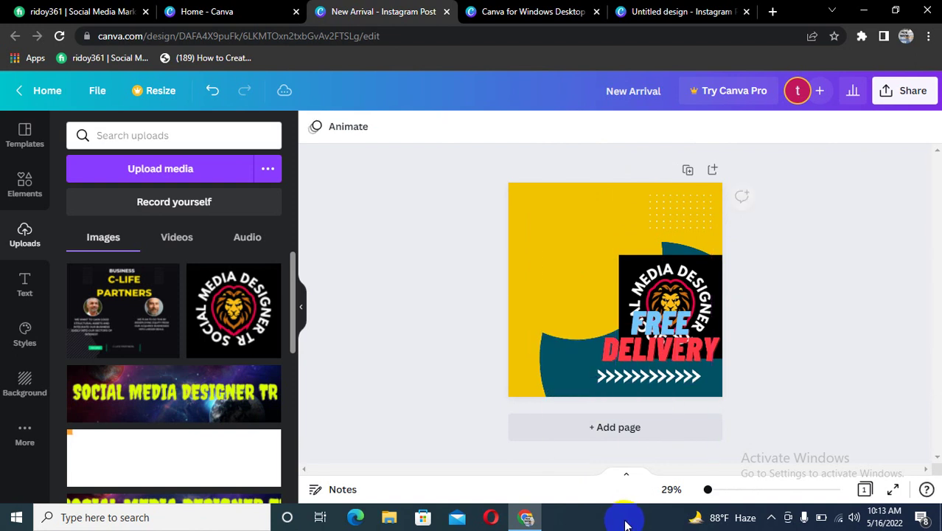
mouse_move(669, 277)
left_mouse_down()
mouse_move(589, 251)
mouse_move(628, 233)
left_mouse_up()
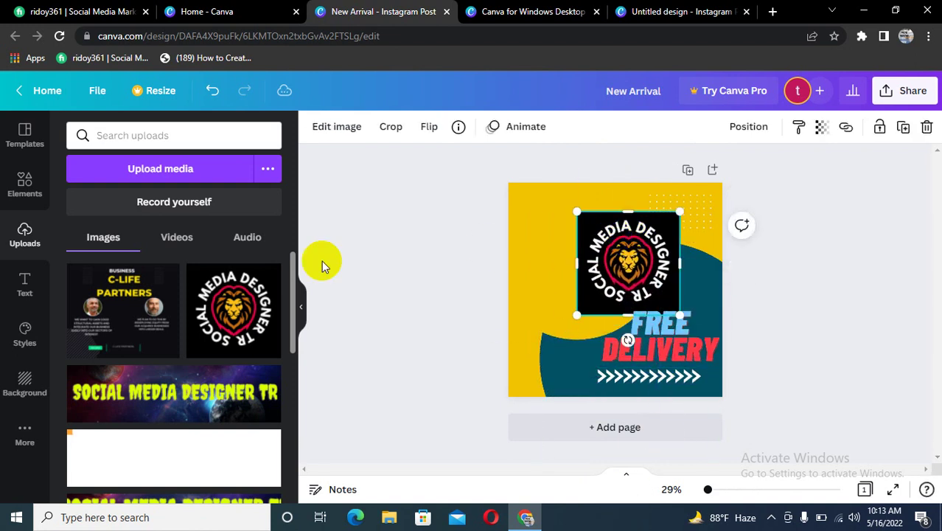
Undo and redo to restore the logo's last moves, then shift it further left
left_click(215, 92)
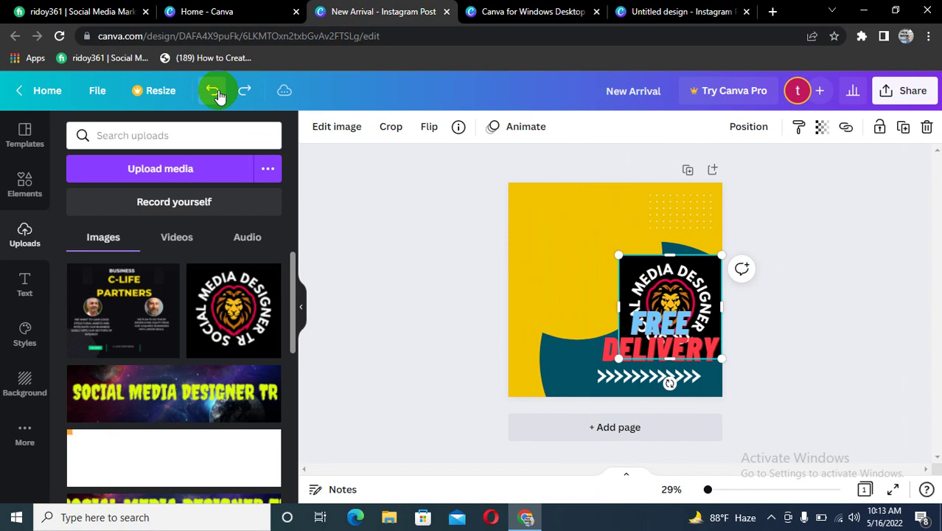
left_click(214, 92)
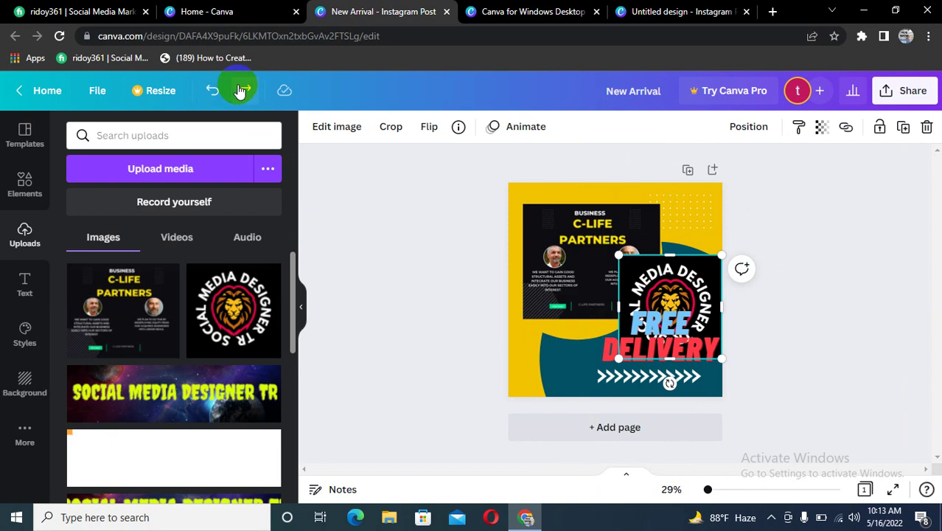
left_click(242, 91)
left_click(243, 90)
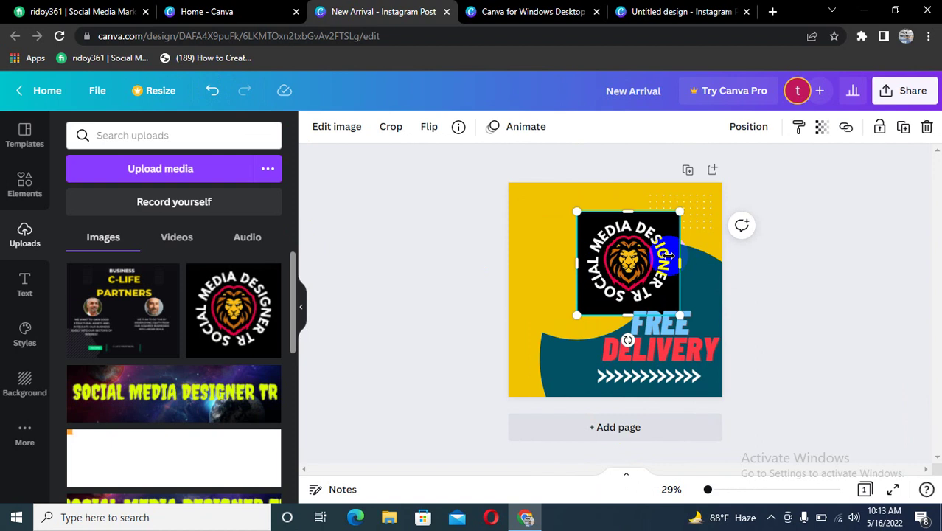
left_click_drag(666, 254, 620, 246)
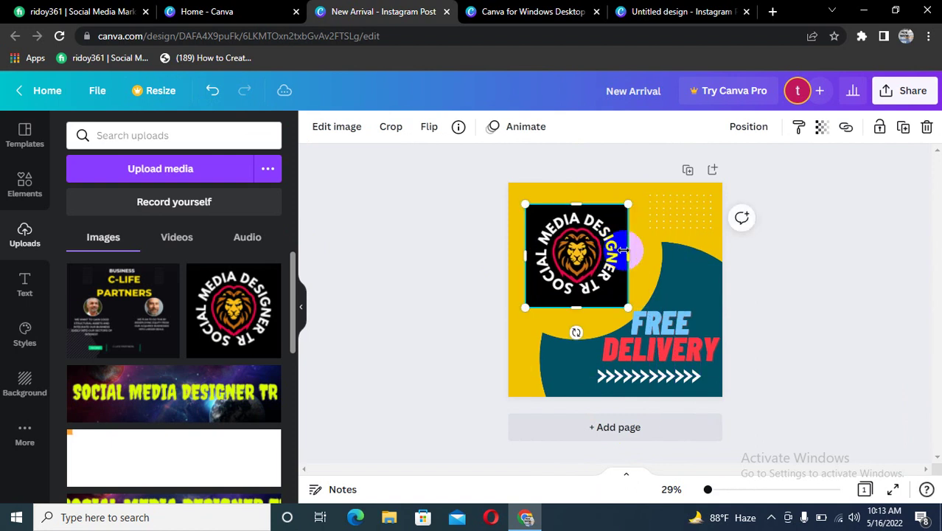
Enlarge the lion logo to about 604 square and snap it into the top-left corner
mouse_move(624, 207)
left_mouse_down()
mouse_move(646, 198)
mouse_move(645, 186)
left_mouse_up()
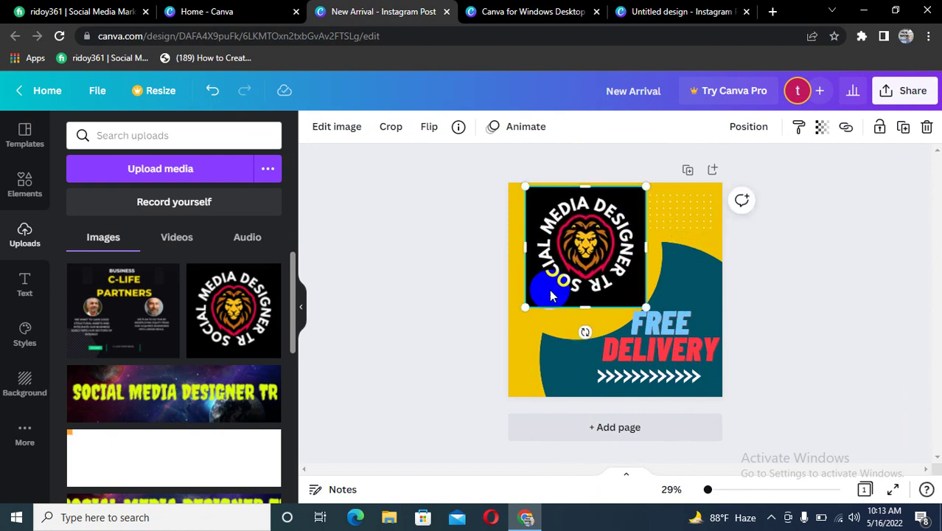
left_click_drag(523, 316, 517, 317)
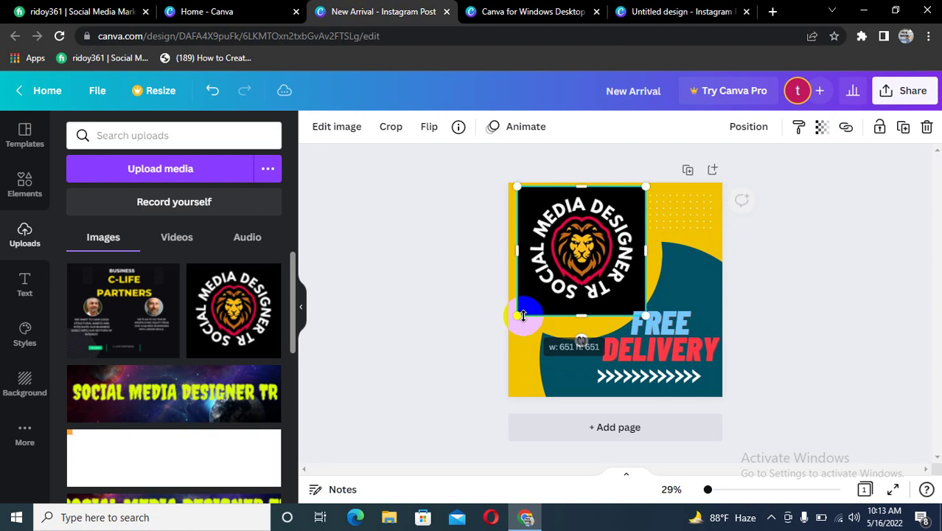
left_click_drag(624, 270, 624, 267)
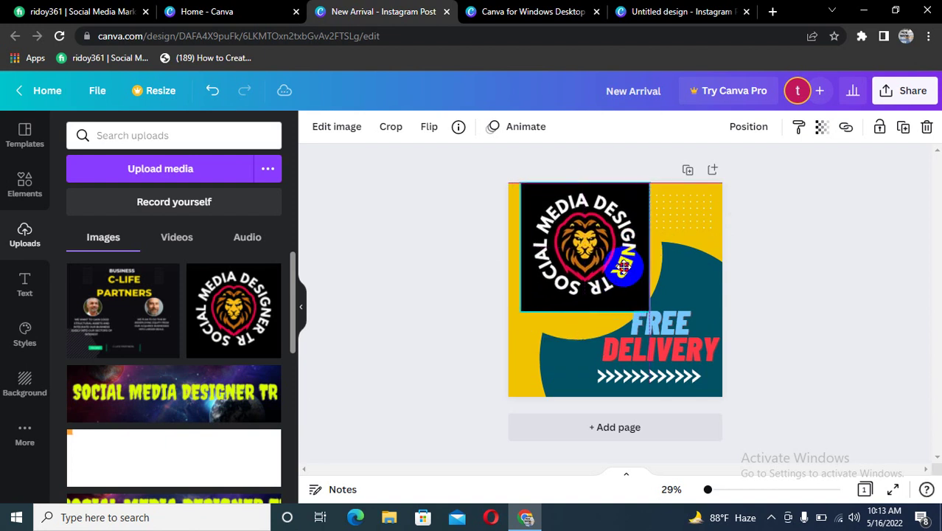
left_click_drag(623, 267, 615, 267)
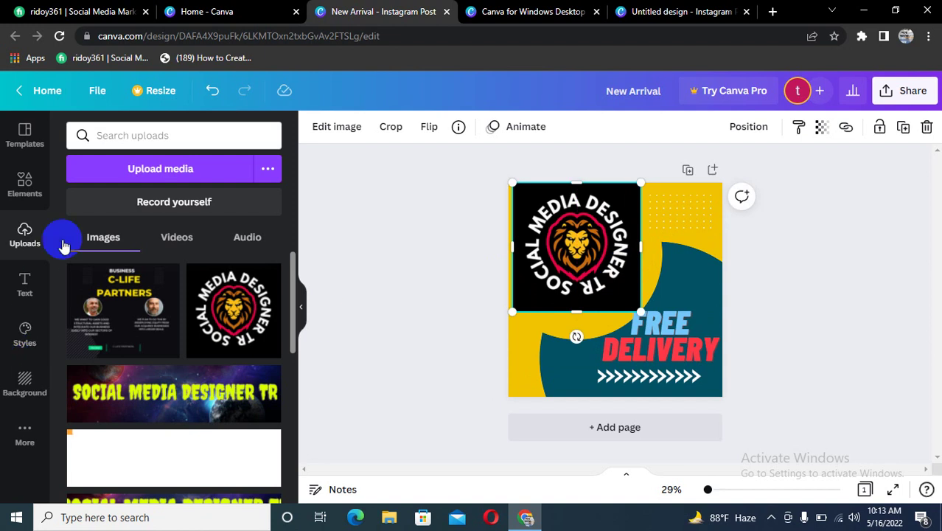
Add an arrow line from the Elements 'Line' results to the post
left_click(26, 195)
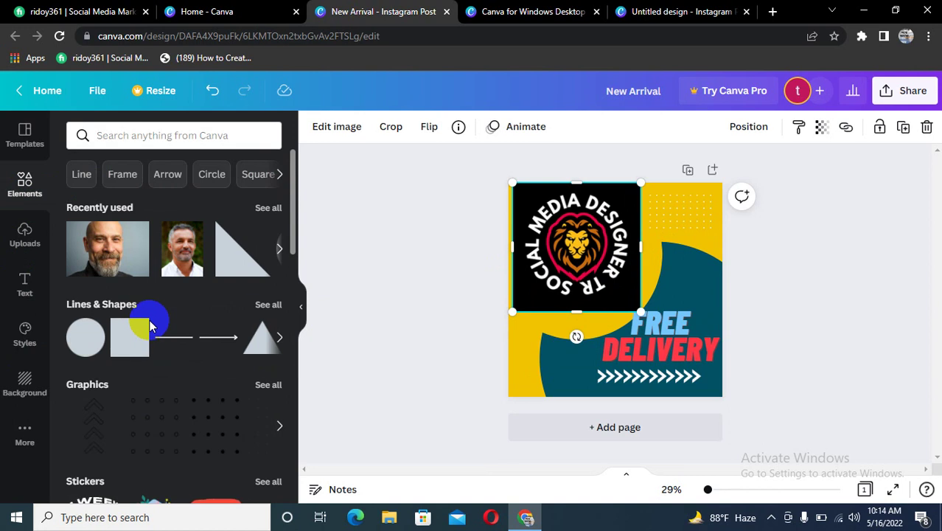
scroll(151, 325, "down", 1)
scroll(151, 326, "down", 3)
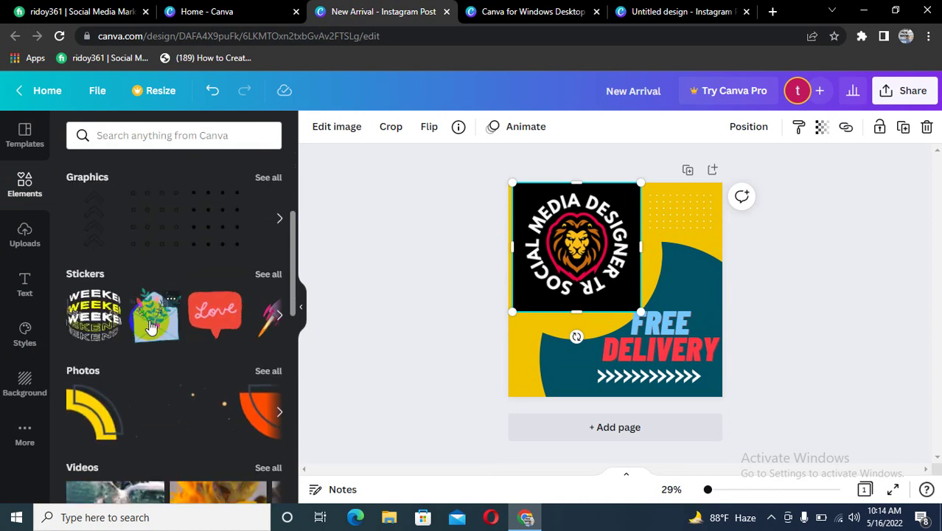
scroll(151, 327, "up", 3)
scroll(150, 326, "up", 2)
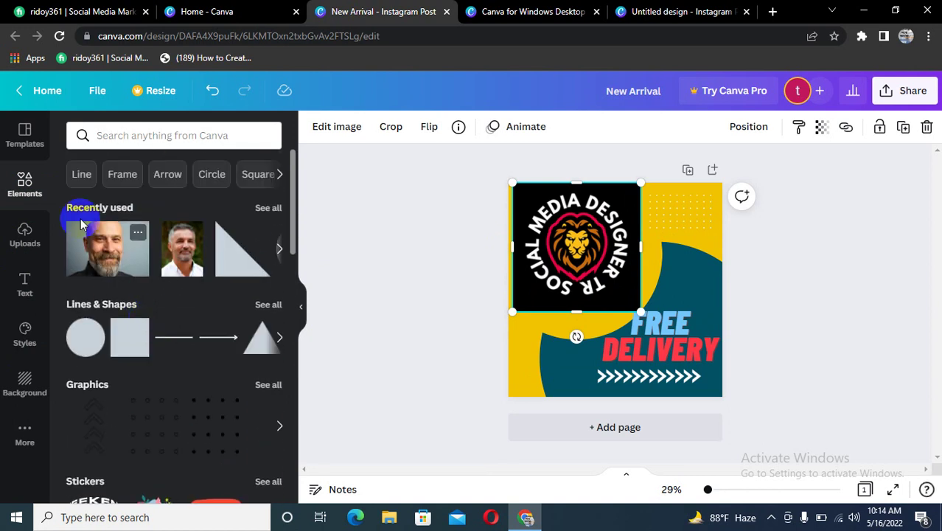
left_click(84, 181)
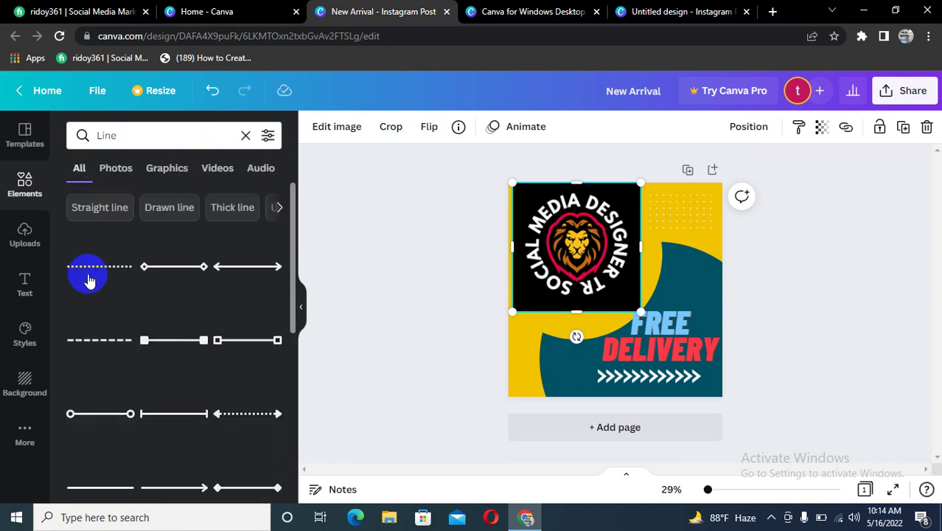
left_click(245, 266)
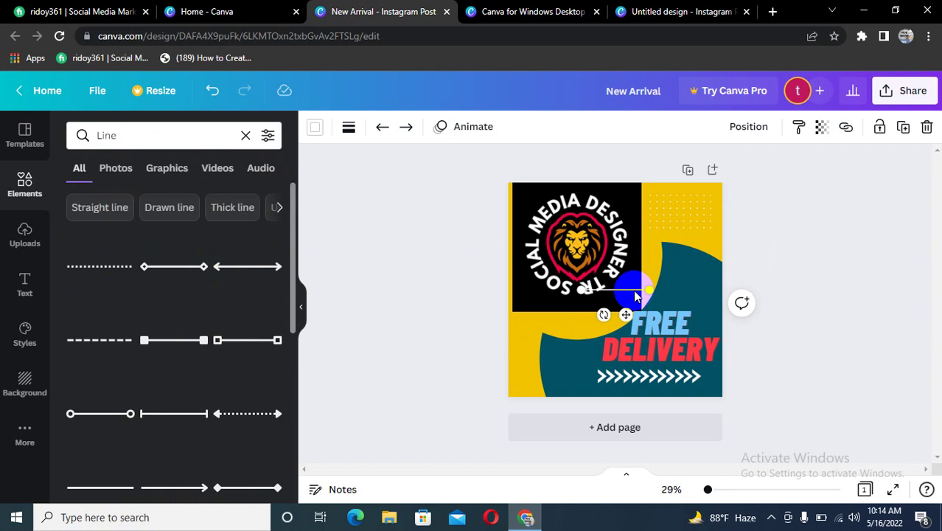
Move the line to the upper right beside the lion logo and view Photos and Graphics line results
mouse_move(636, 292)
left_mouse_down()
mouse_move(692, 239)
mouse_move(705, 244)
left_mouse_up()
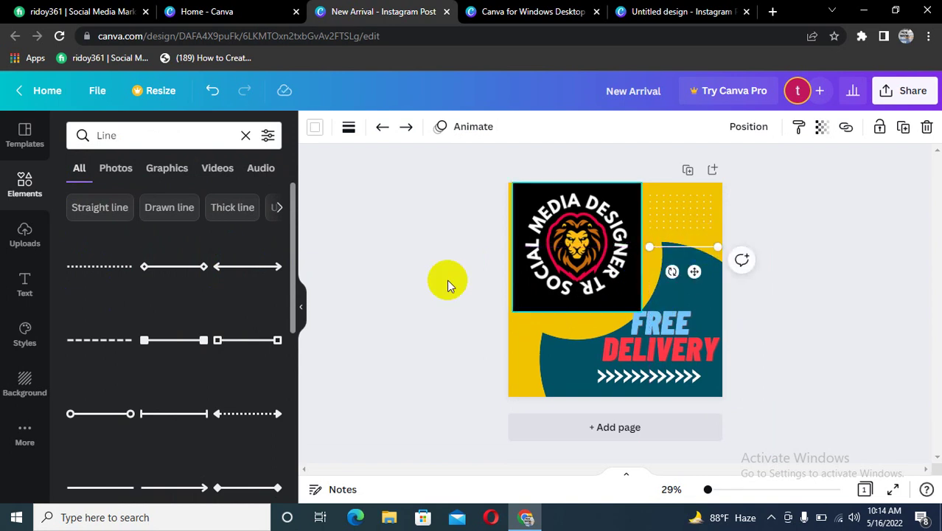
left_click(118, 174)
left_click(168, 175)
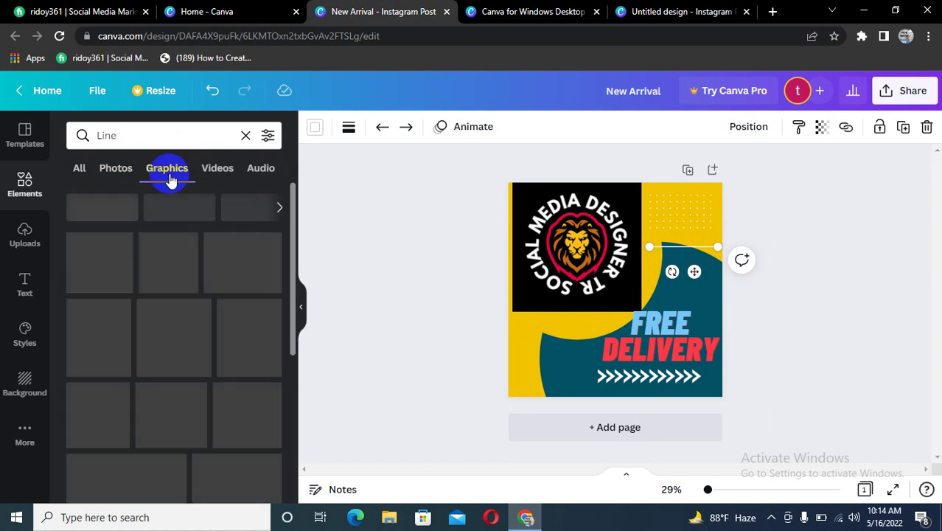
scroll(143, 385, "down", 3)
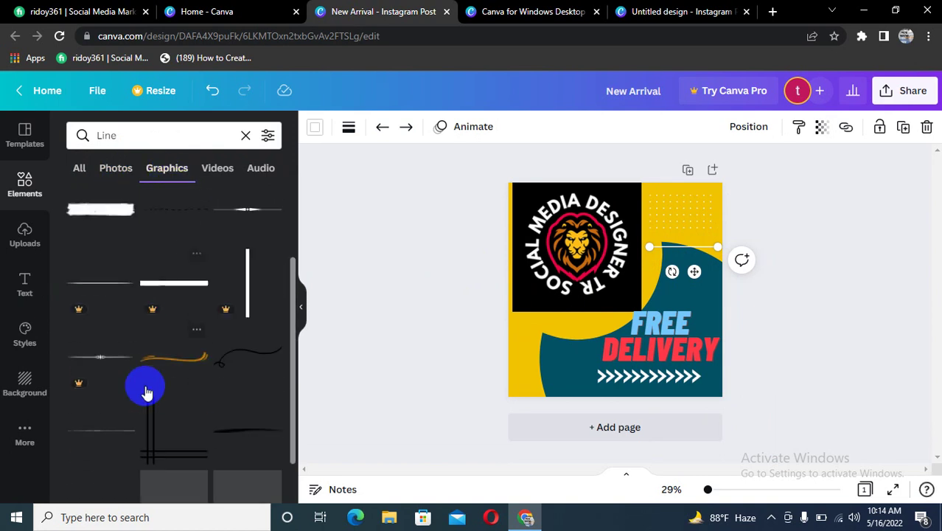
scroll(144, 384, "down", 2)
scroll(143, 384, "up", 5)
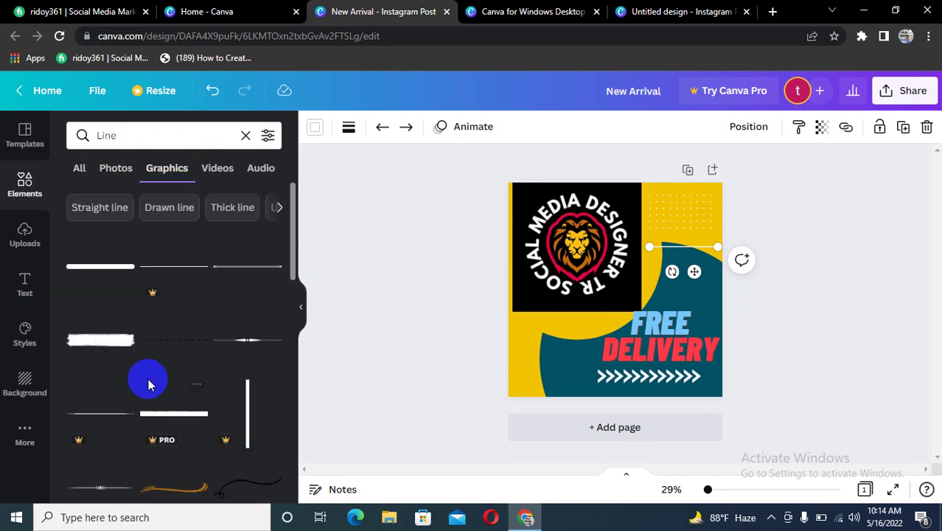
Look through the Videos, Audio and All line results
left_click(221, 171)
left_click(258, 168)
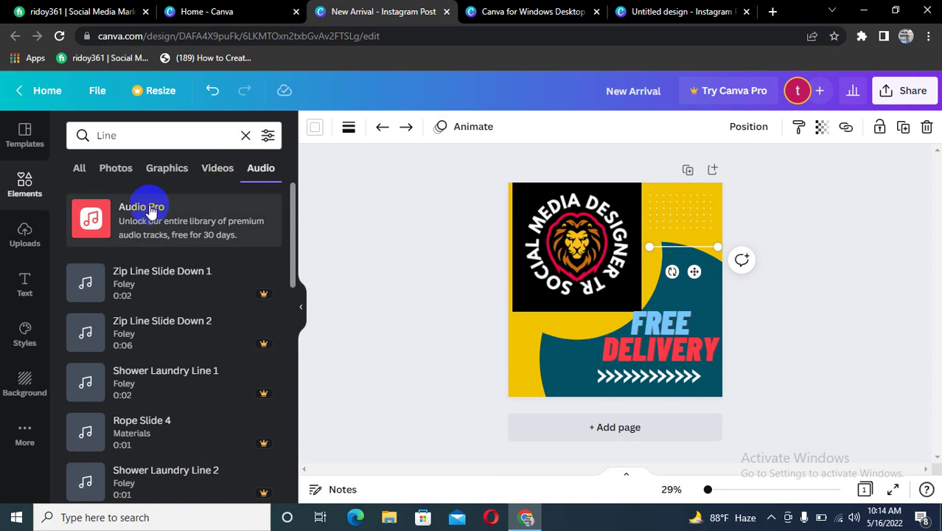
left_click(90, 169)
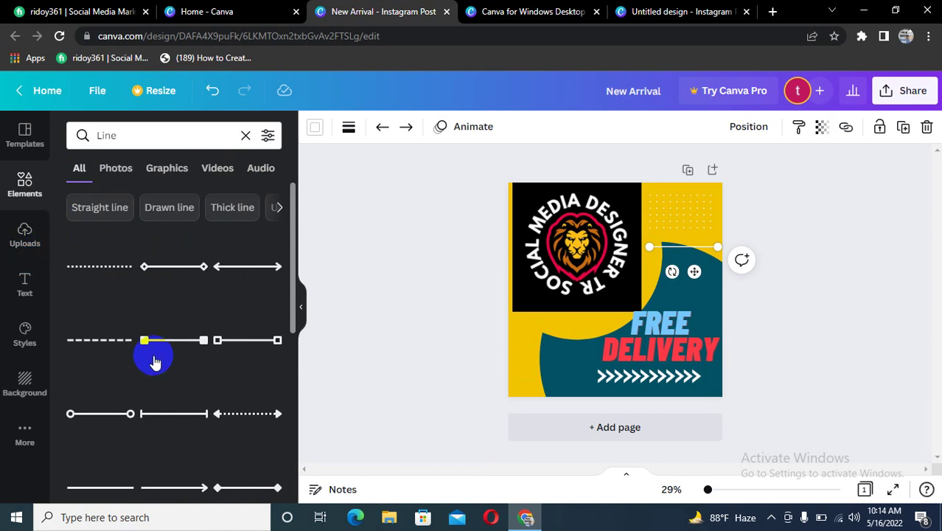
scroll(153, 357, "down", 2)
scroll(153, 357, "down", 1)
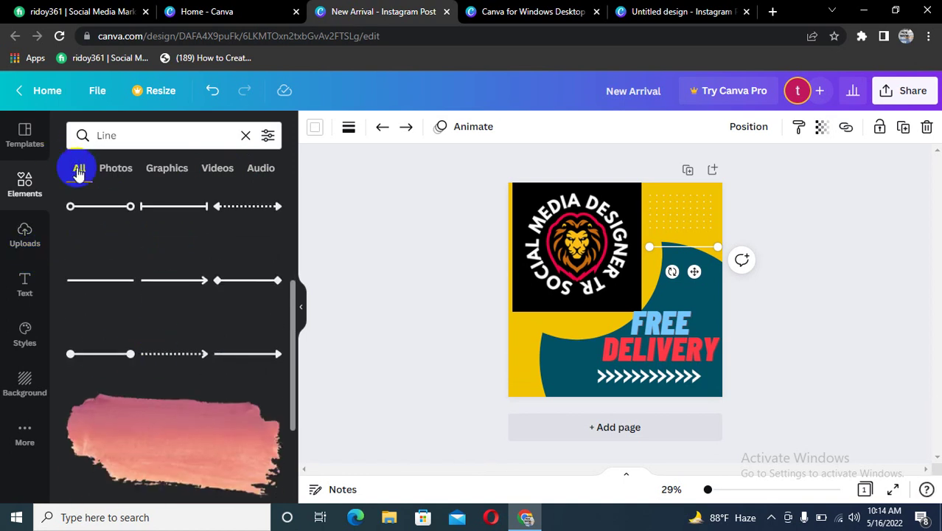
scroll(101, 359, "down", 2)
scroll(101, 361, "down", 3)
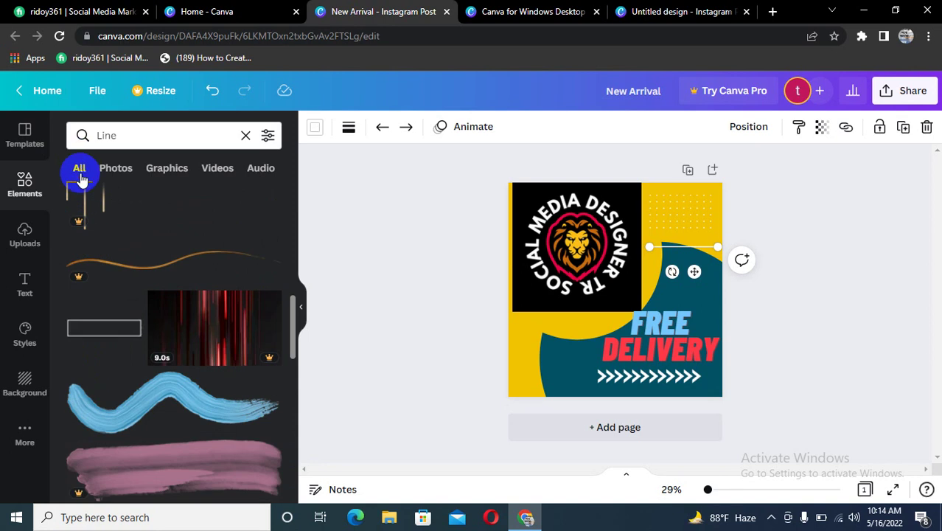
Clear the Line search and scroll the Elements library down to its Frames collection
left_click(246, 135)
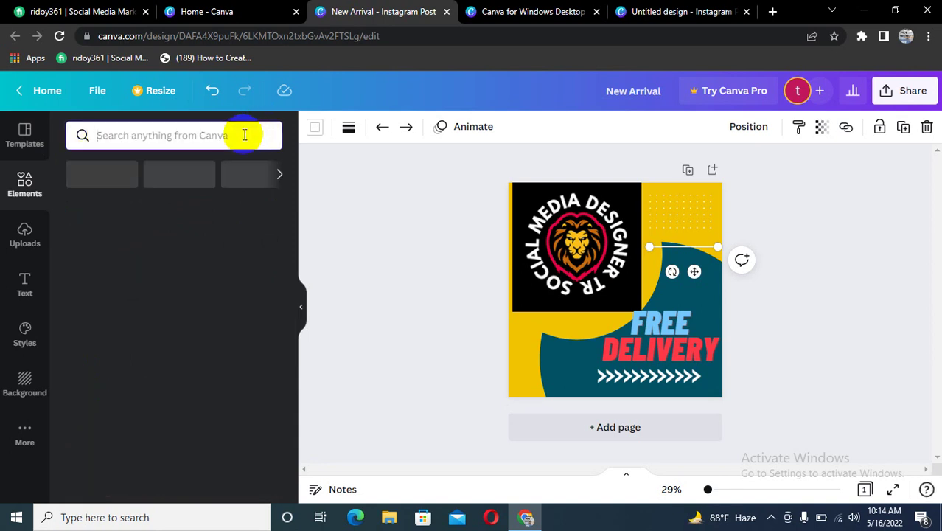
left_click(29, 197)
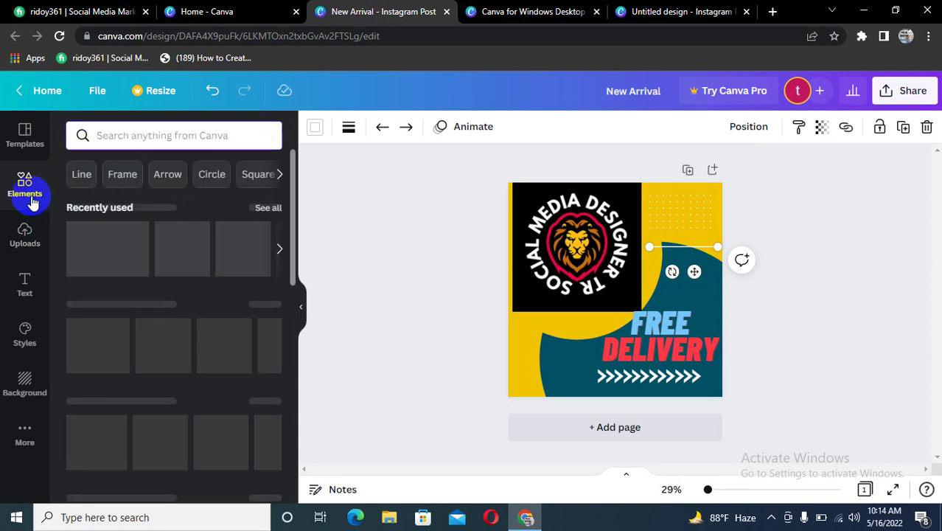
left_click(130, 258)
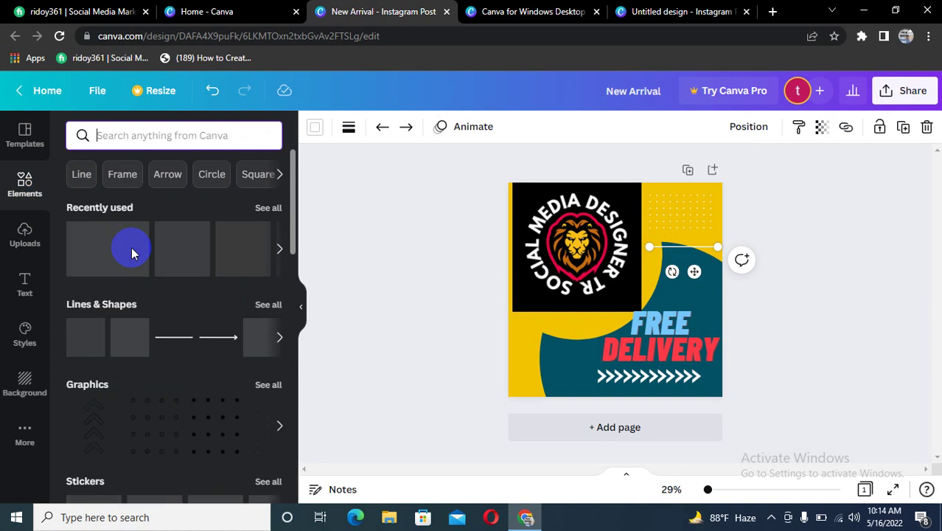
scroll(132, 255, "down", 2)
scroll(133, 253, "up", 2)
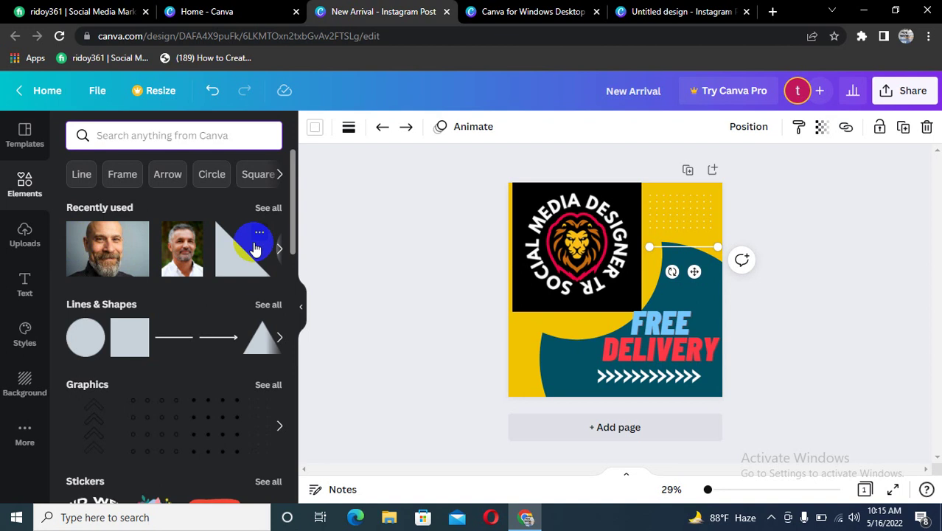
scroll(254, 248, "down", 1)
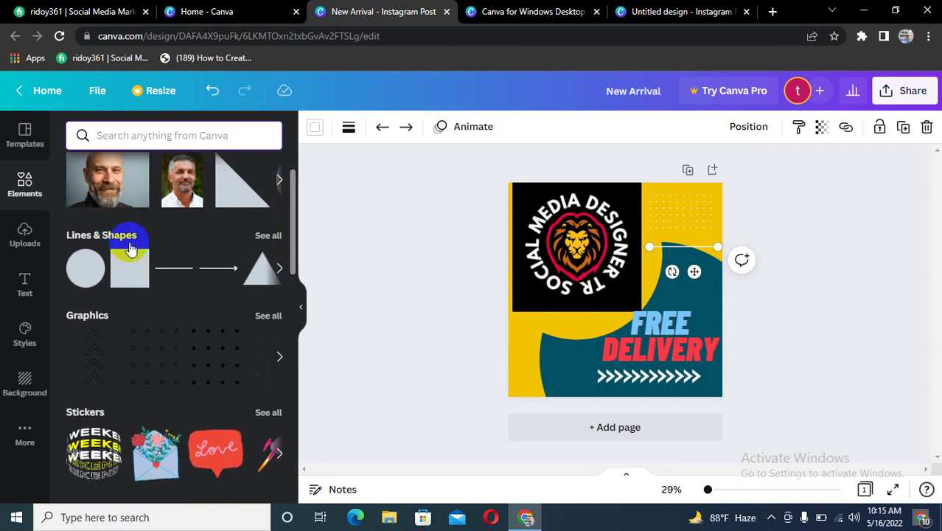
scroll(131, 246, "down", 1)
scroll(124, 248, "down", 1)
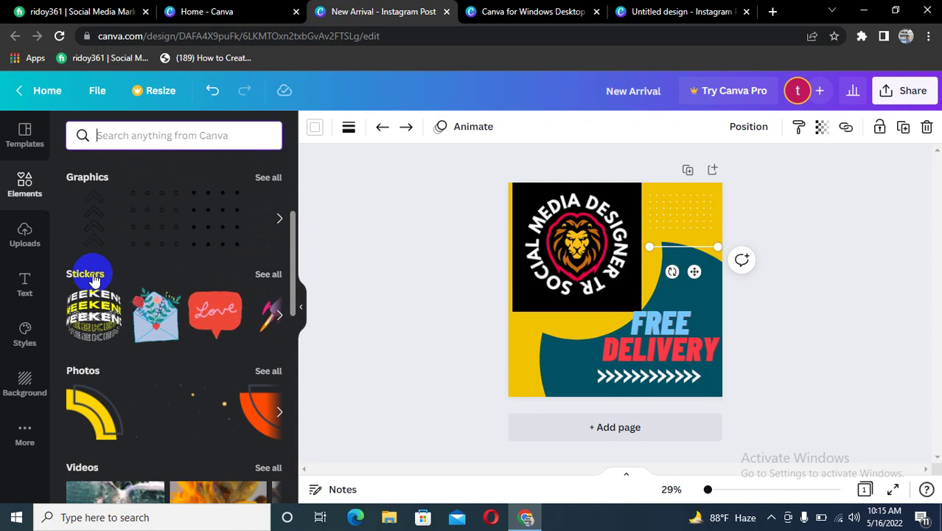
mouse_move(93, 218)
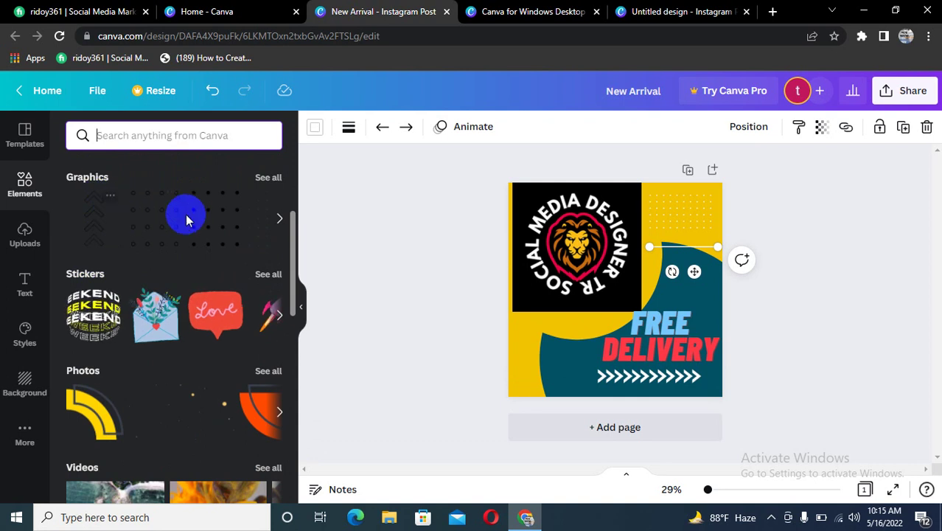
scroll(186, 220, "down", 2)
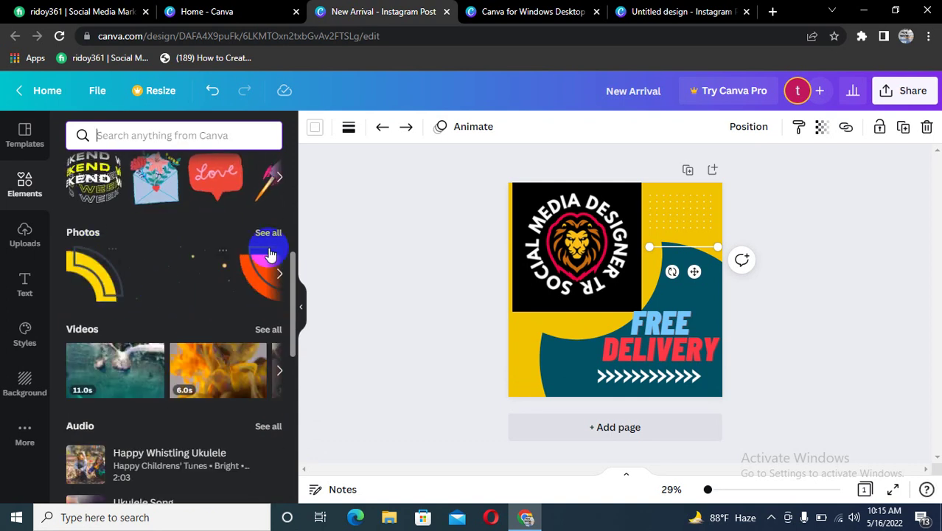
scroll(154, 328, "down", 2)
scroll(153, 328, "down", 1)
scroll(155, 327, "down", 1)
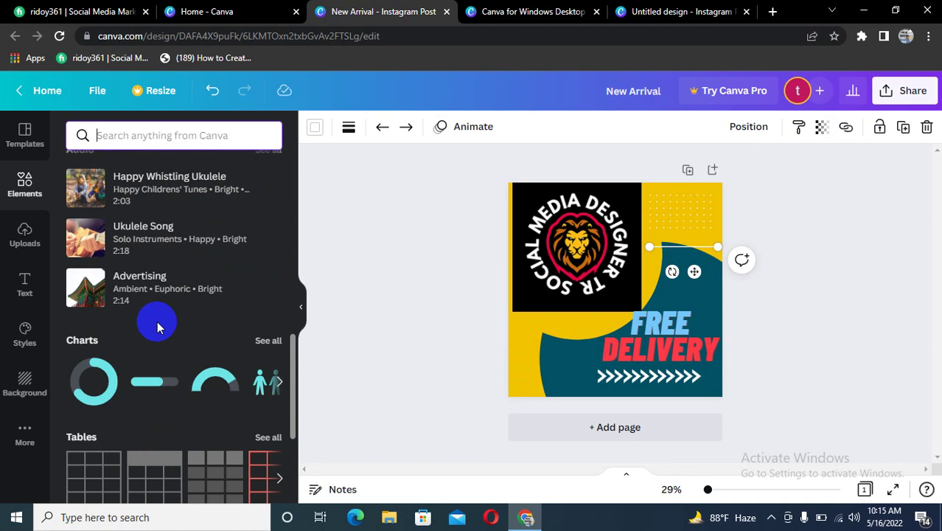
scroll(158, 325, "down", 2)
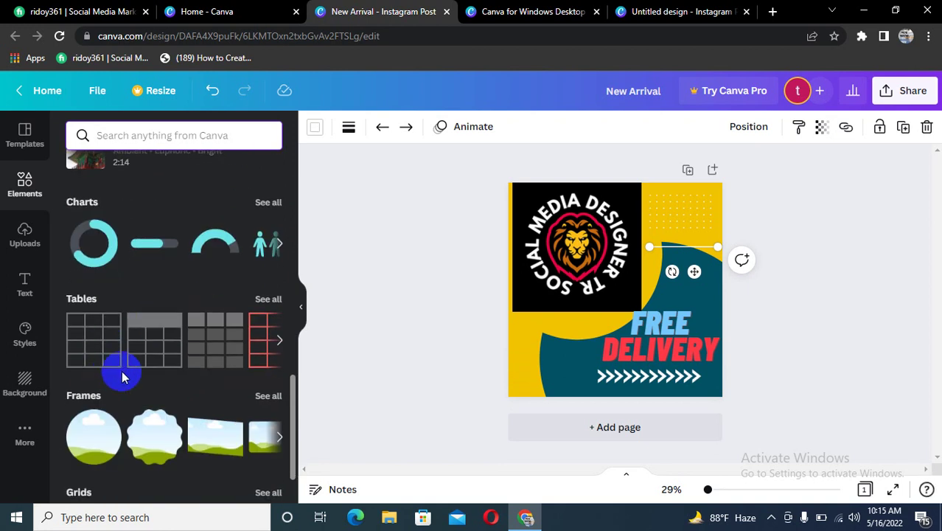
scroll(150, 369, "down", 1)
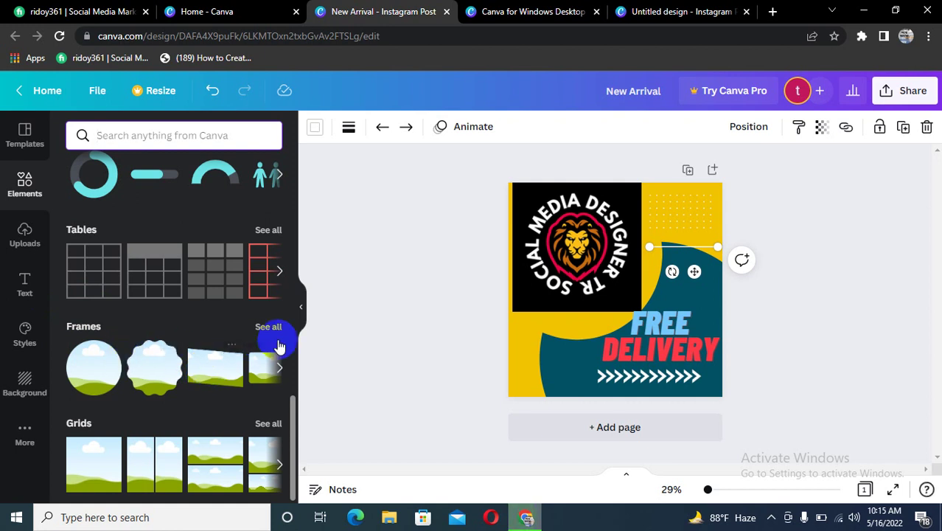
Add a circle frame from all Frames and delete the lion logo
left_click(267, 328)
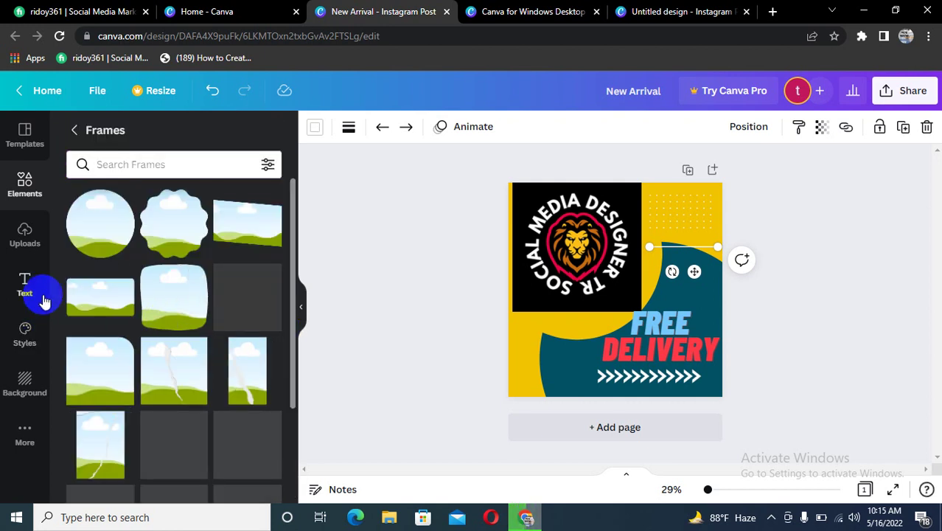
left_click(194, 232)
left_click(112, 242)
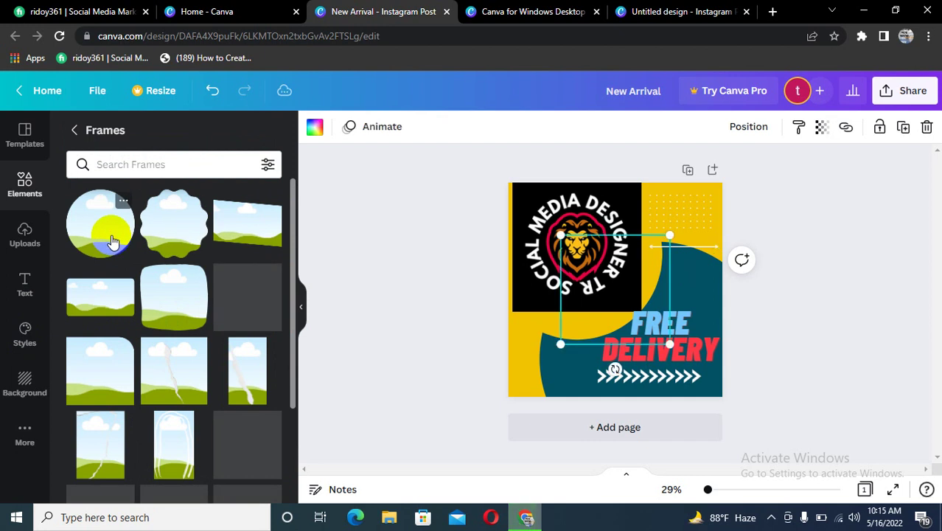
left_click(590, 232)
right_click(580, 221)
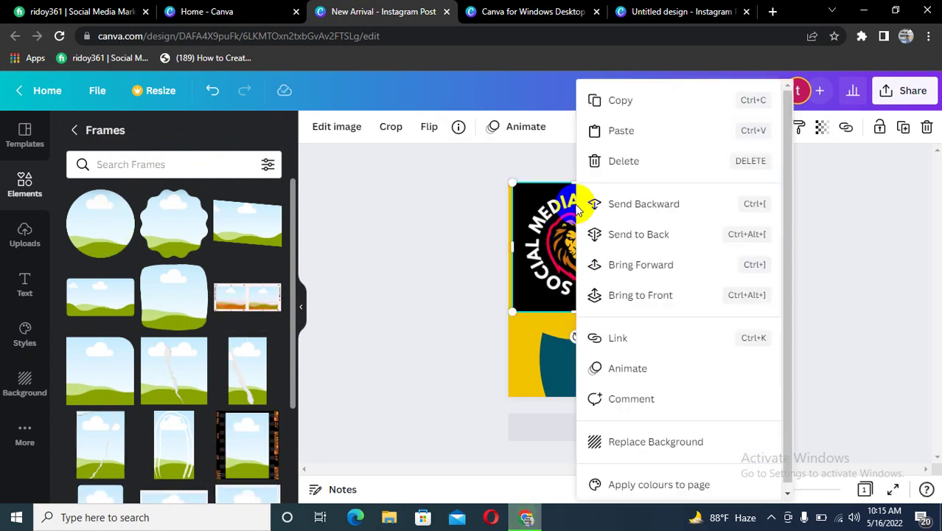
left_click(597, 163)
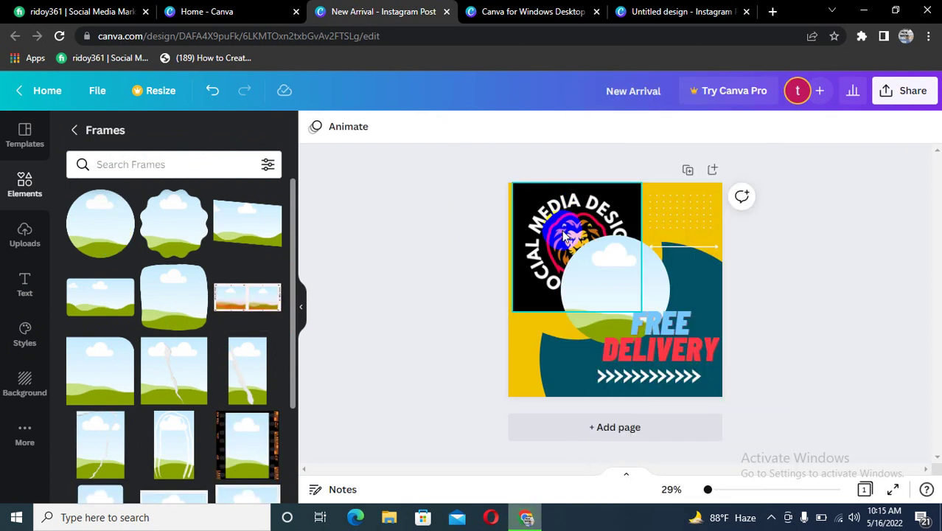
Move the circle frame to the top-left of the post and enlarge it
left_click(599, 300)
left_click_drag(589, 283, 551, 239)
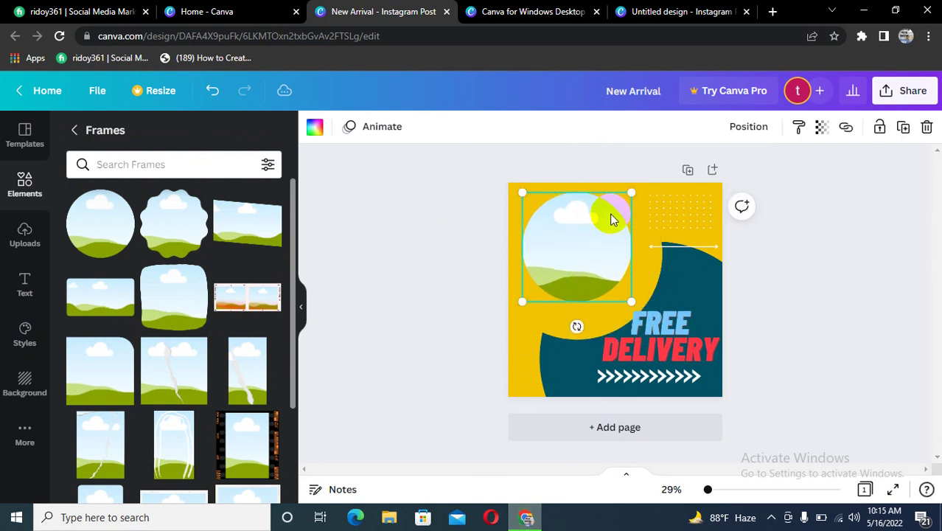
left_click_drag(631, 192, 636, 187)
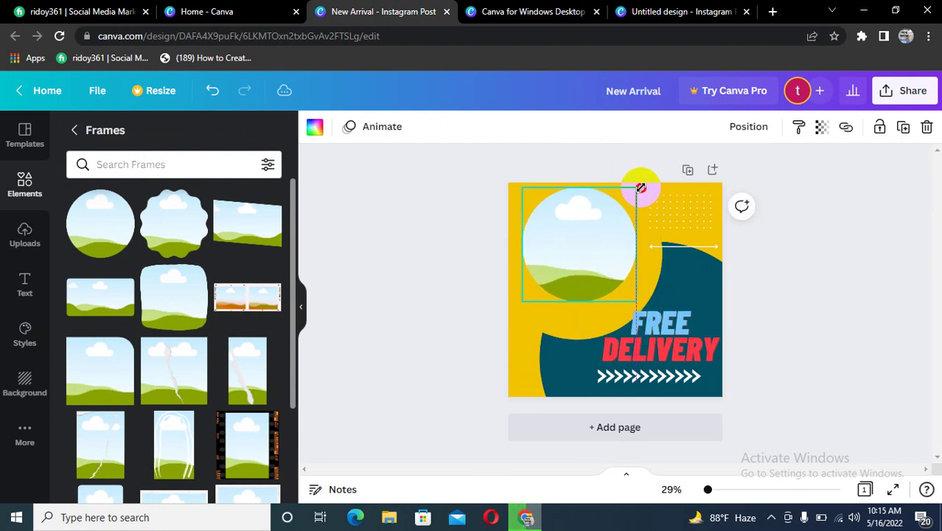
left_click_drag(523, 301, 516, 310)
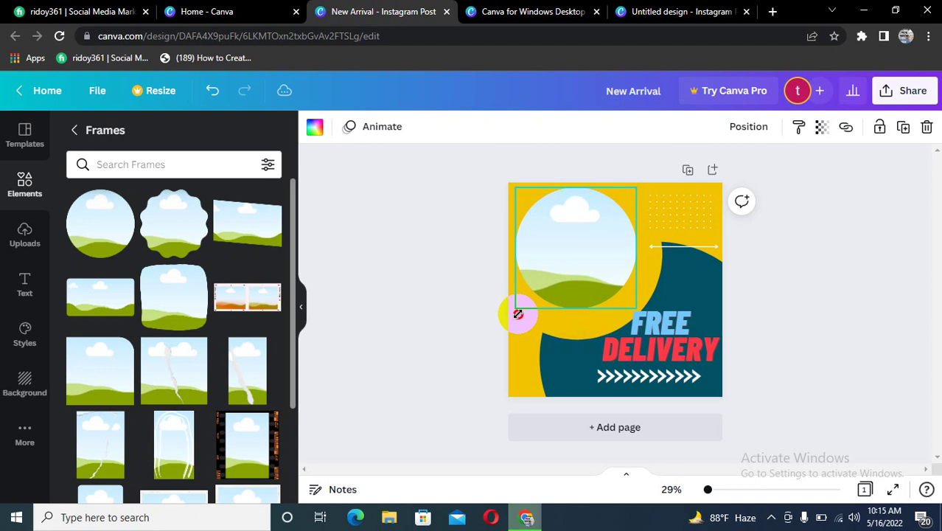
Drop the uploaded outdoor portrait into the circle frame and enlarge it to about 651 square
left_click(27, 237)
scroll(150, 339, "down", 3)
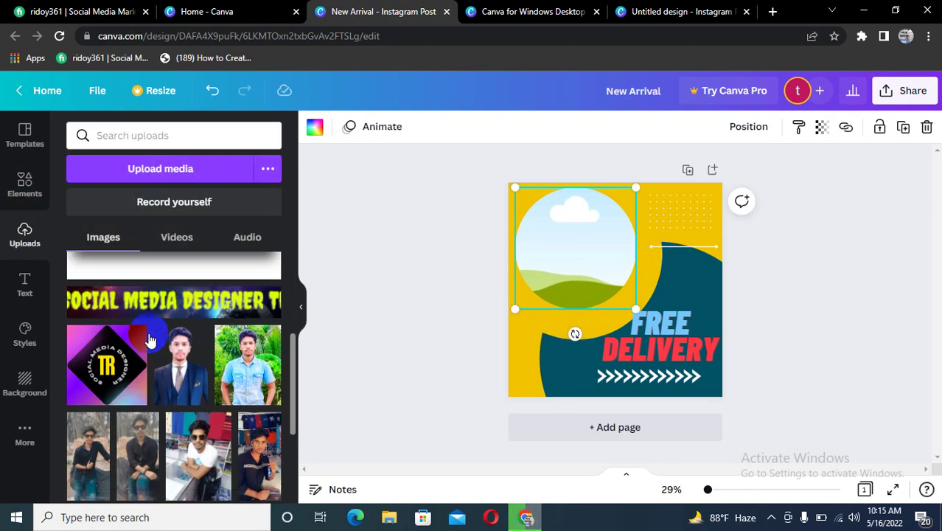
left_click(279, 361)
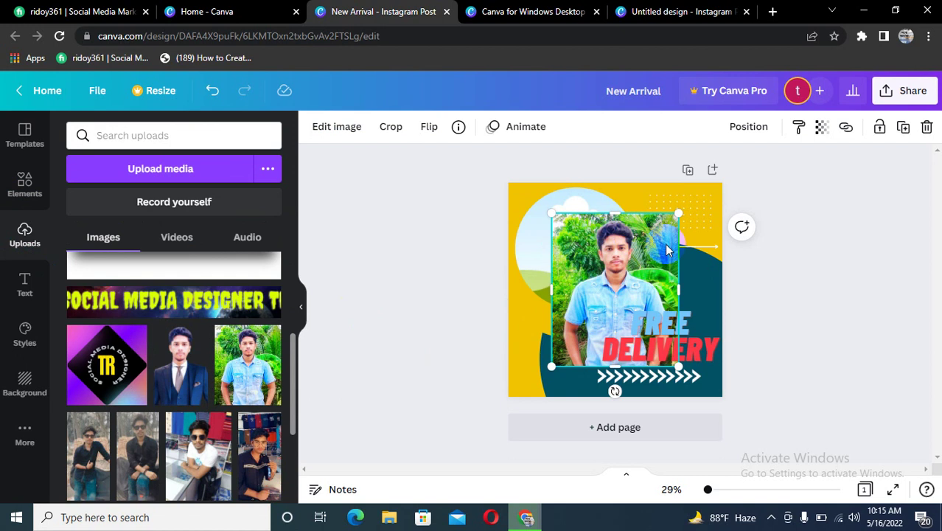
left_click_drag(630, 254, 580, 242)
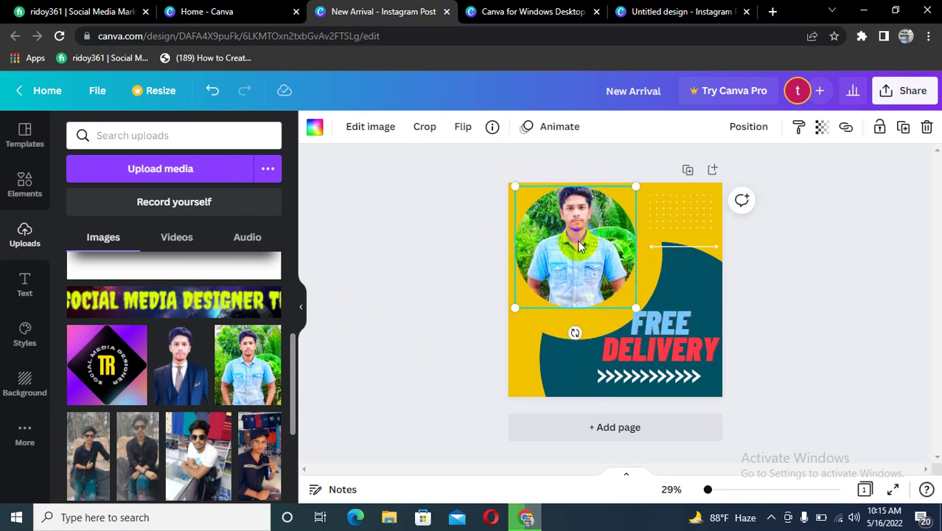
left_click(381, 234)
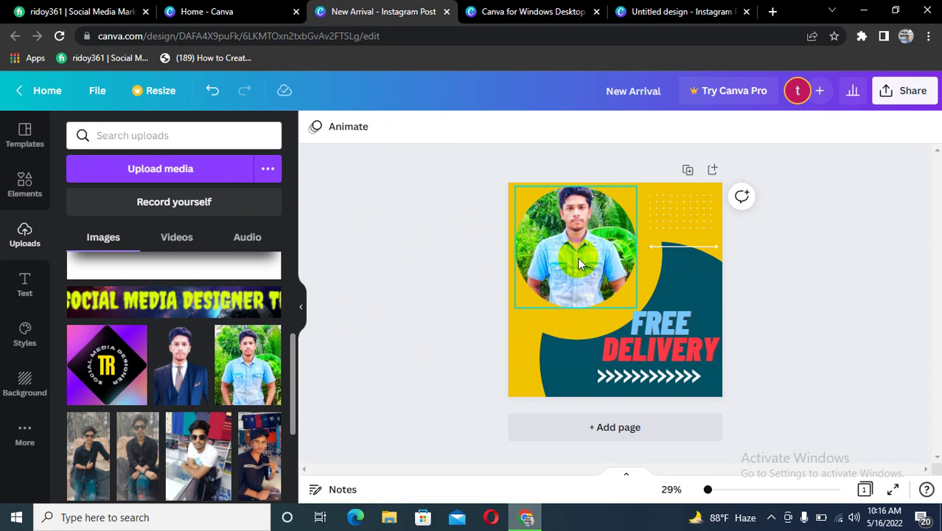
left_click(579, 258)
left_click_drag(636, 308, 656, 330)
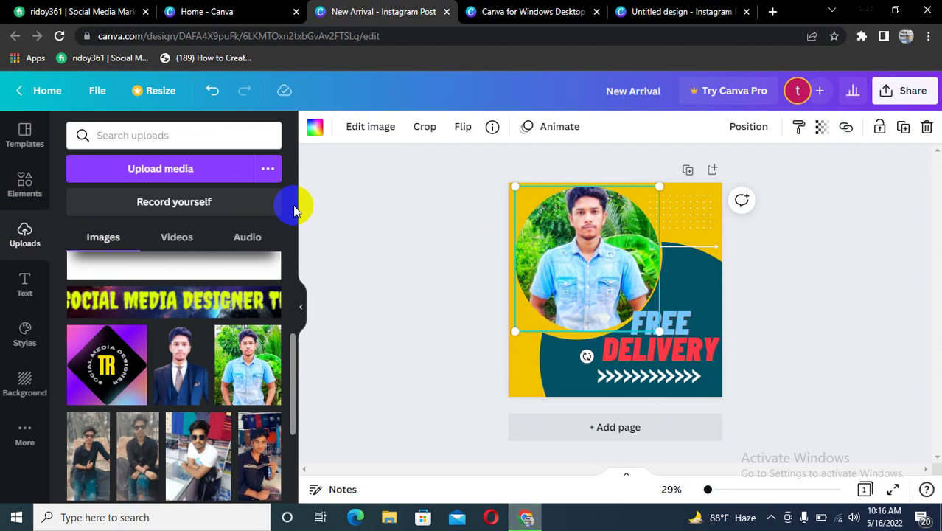
Return from uploads to the main Elements library and scroll to the Frames and Grids collections
left_click(34, 200)
scroll(152, 375, "down", 1)
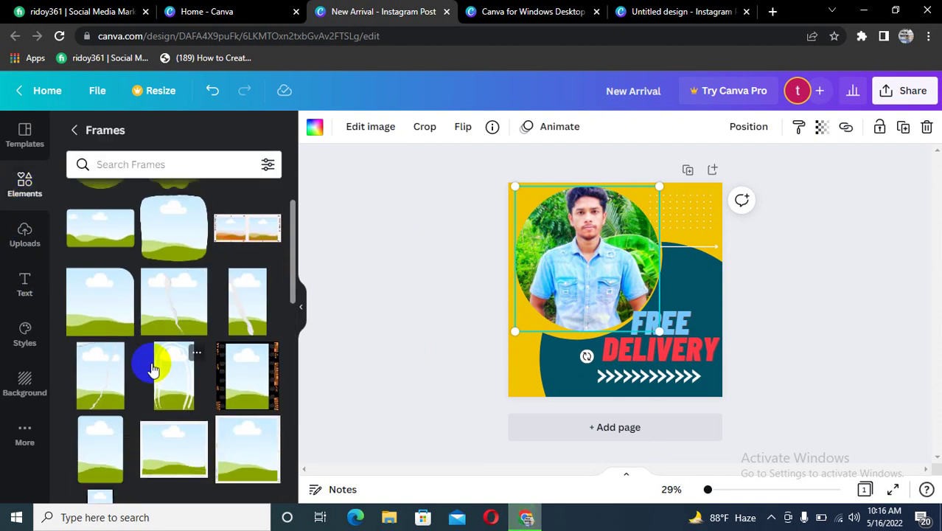
left_click(75, 133)
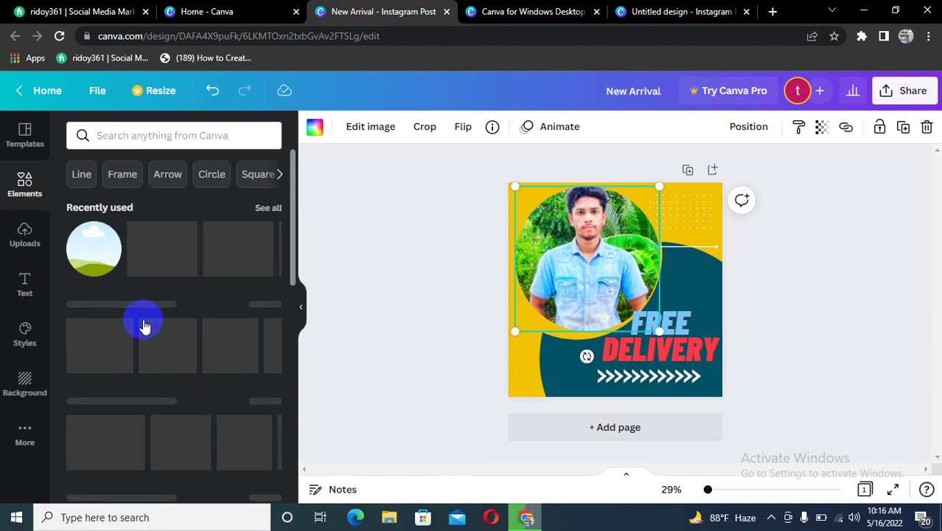
scroll(143, 320, "down", 1)
scroll(143, 318, "down", 3)
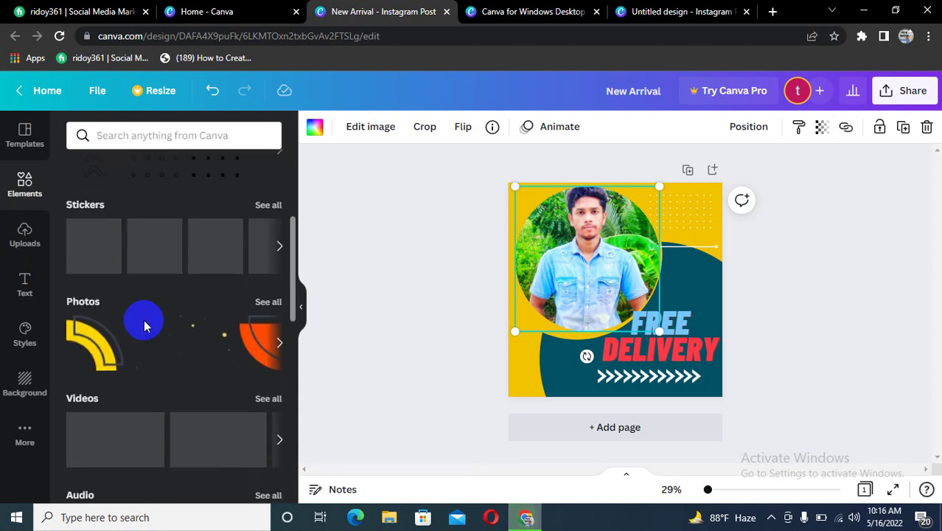
scroll(140, 339, "down", 1)
scroll(139, 355, "down", 2)
scroll(139, 358, "down", 2)
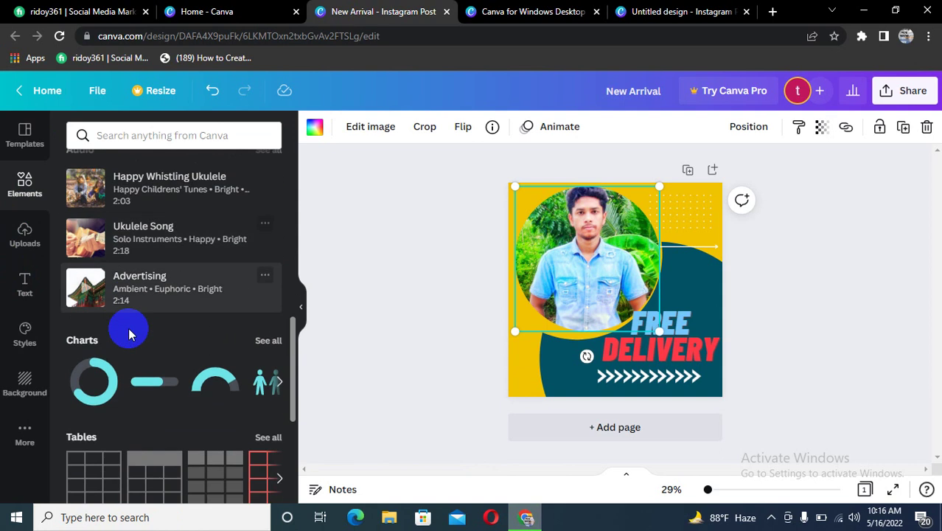
scroll(135, 356, "down", 2)
scroll(136, 357, "down", 1)
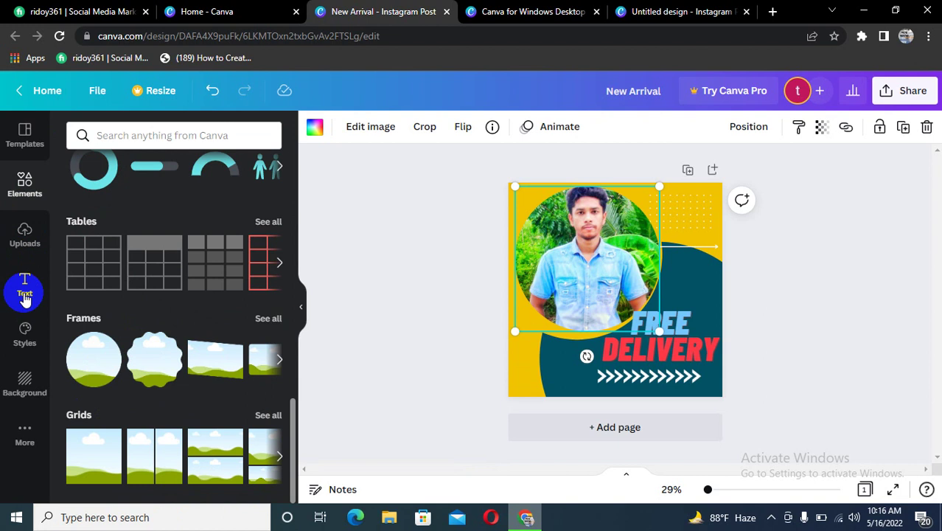
Apply the Arsenal/Radley style combination, giving a pale blue background, peach shapes and Arsenal text
left_click(22, 343)
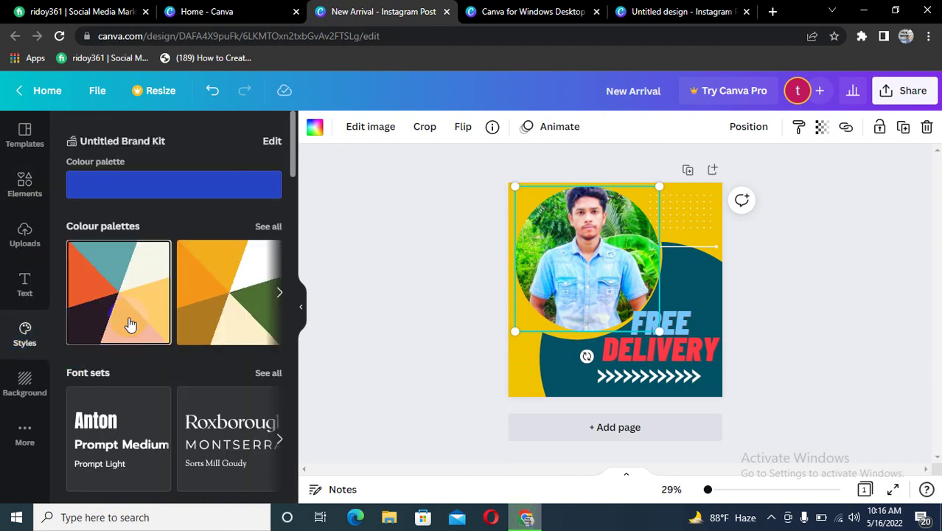
scroll(126, 322, "down", 2)
left_click(129, 325)
scroll(129, 325, "down", 1)
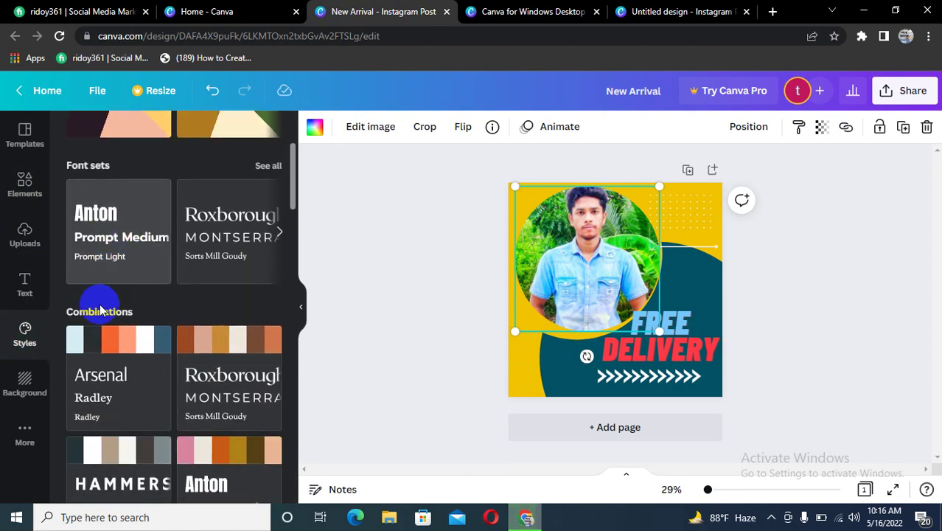
left_click(123, 216)
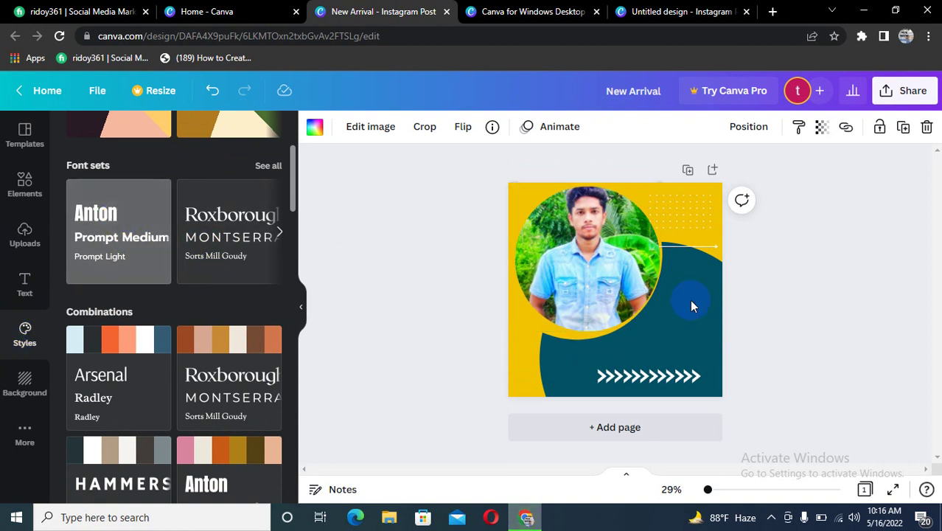
left_click(697, 348)
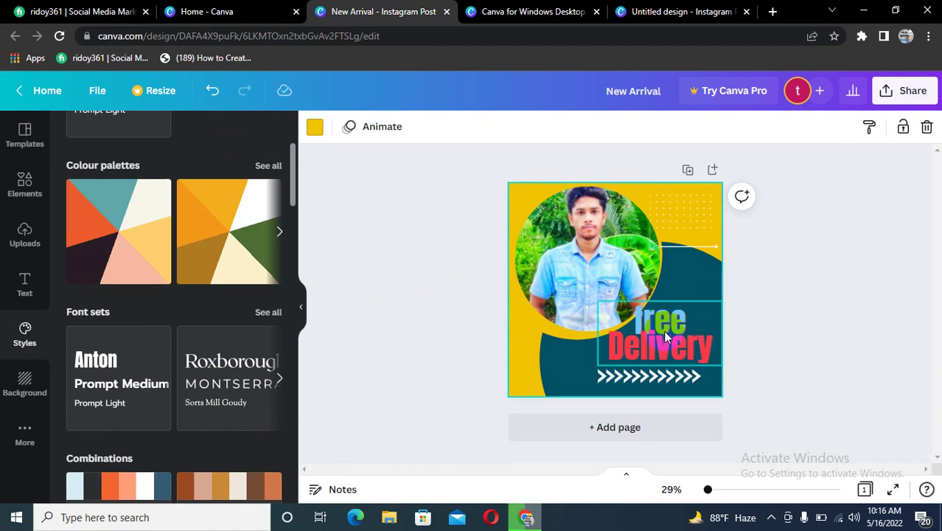
scroll(173, 354, "down", 3)
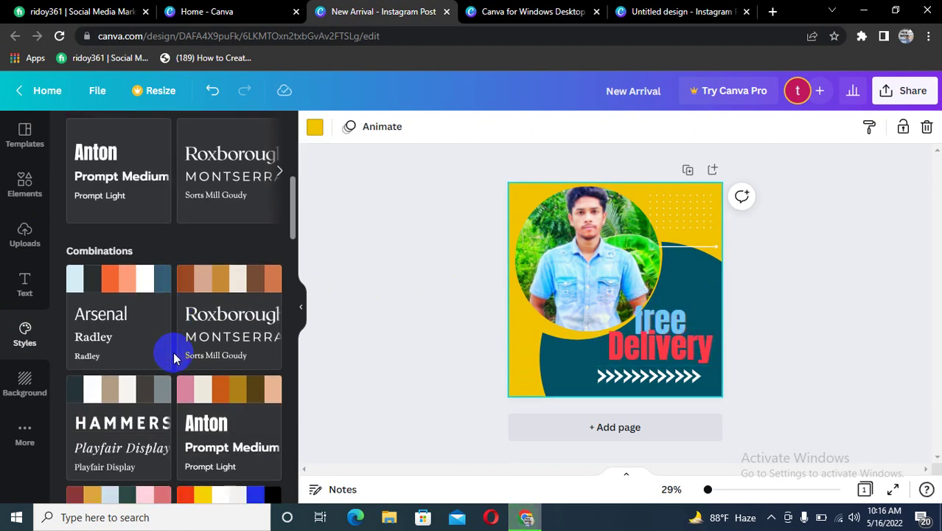
left_click(116, 324)
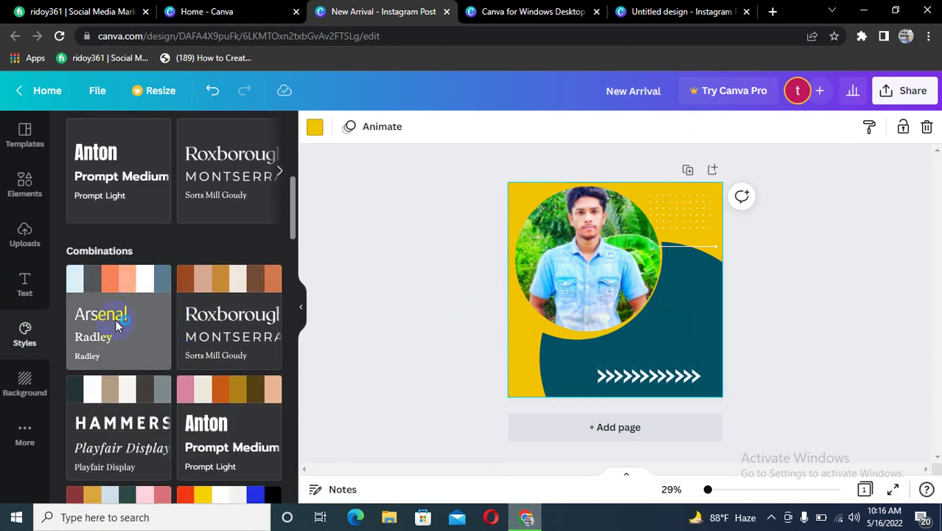
left_click(162, 313)
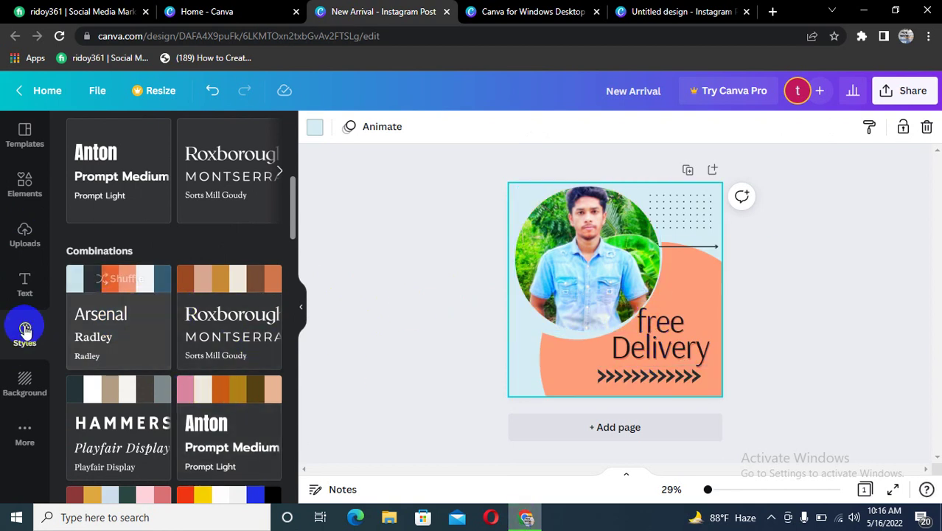
Place the blue galaxy texture from Background onto the post and nudge the photo in its circle
left_click(24, 396)
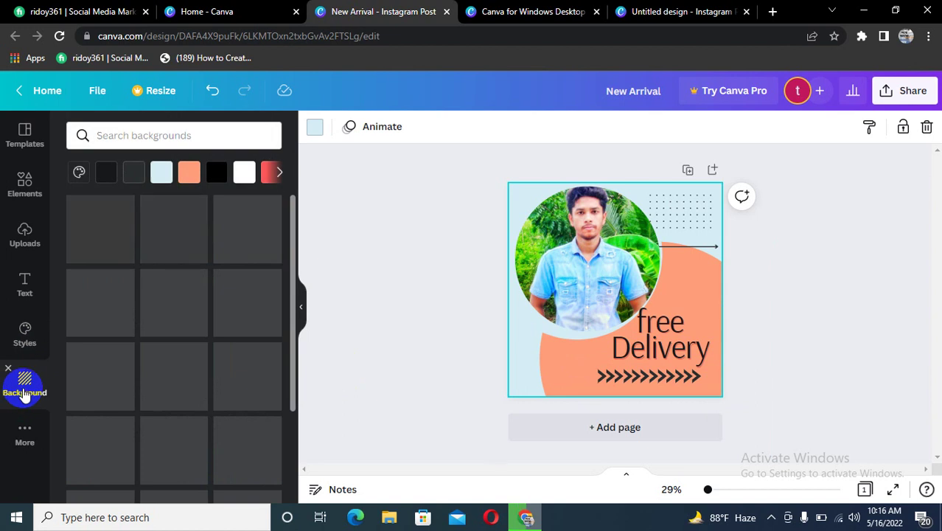
left_click_drag(106, 372, 609, 295)
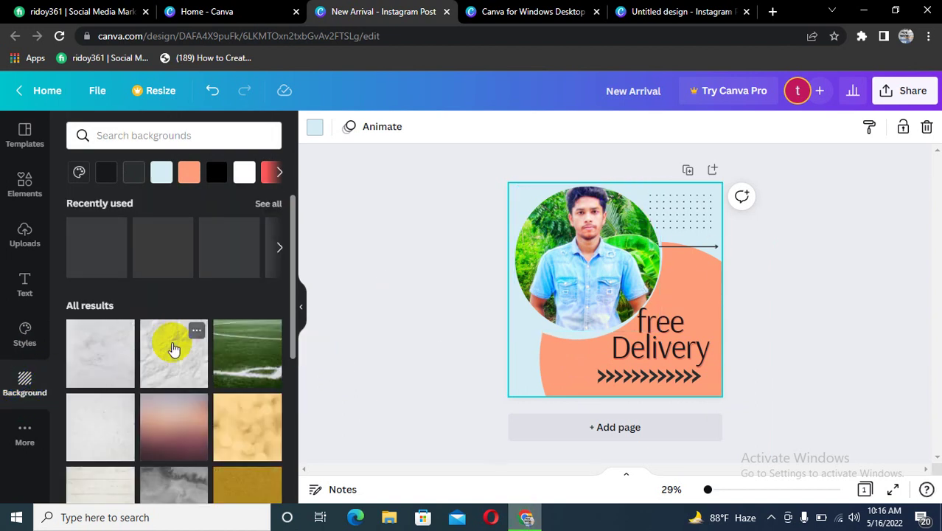
scroll(173, 349, "down", 1)
scroll(173, 348, "down", 1)
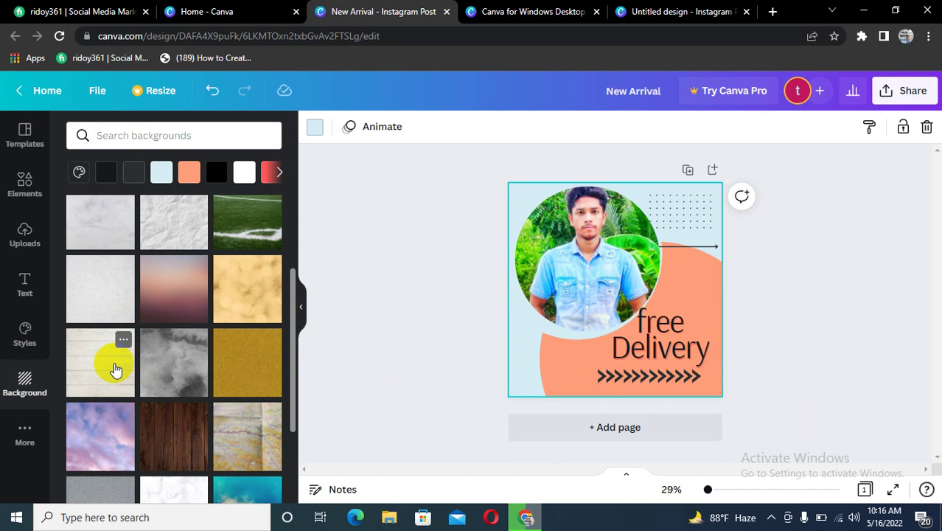
scroll(158, 373, "down", 2)
left_click(159, 370)
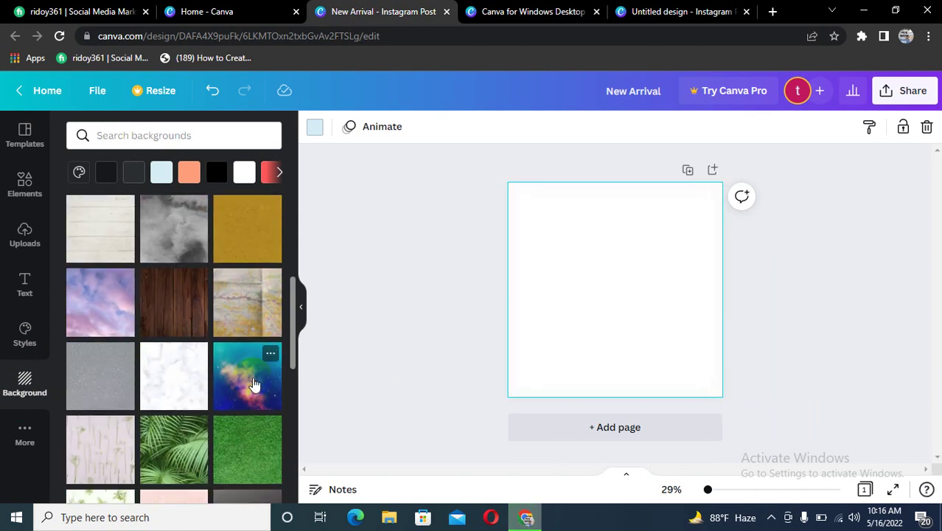
left_click_drag(255, 381, 714, 236)
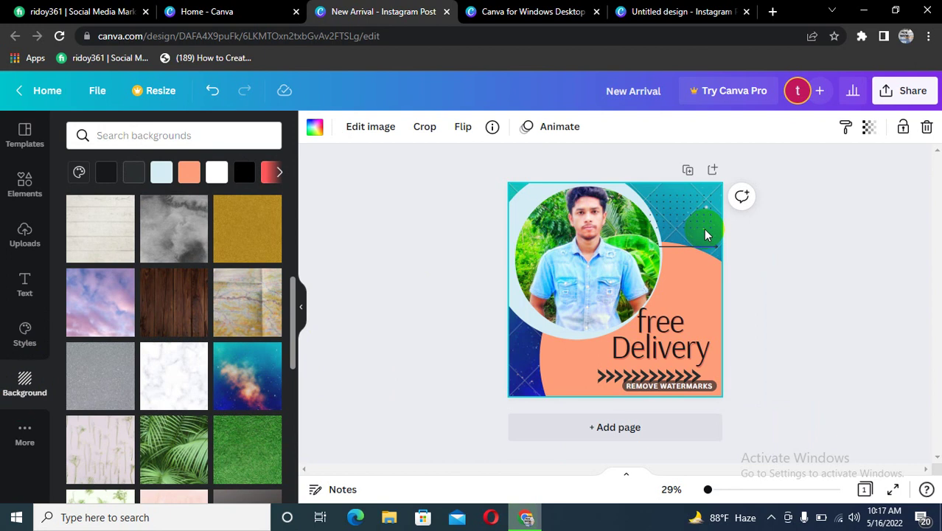
left_click_drag(594, 239, 588, 234)
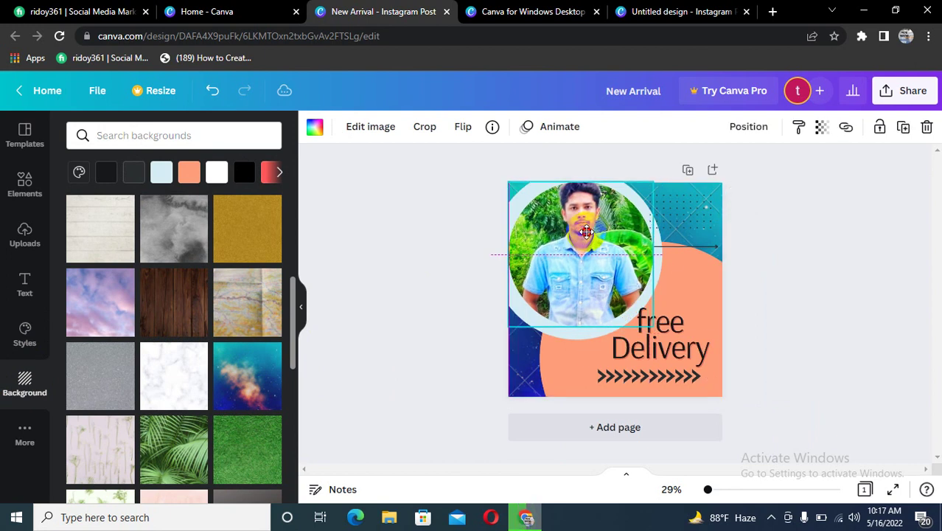
Send the thin arrow line back a layer and detach the galaxy image from the background
right_click(706, 243)
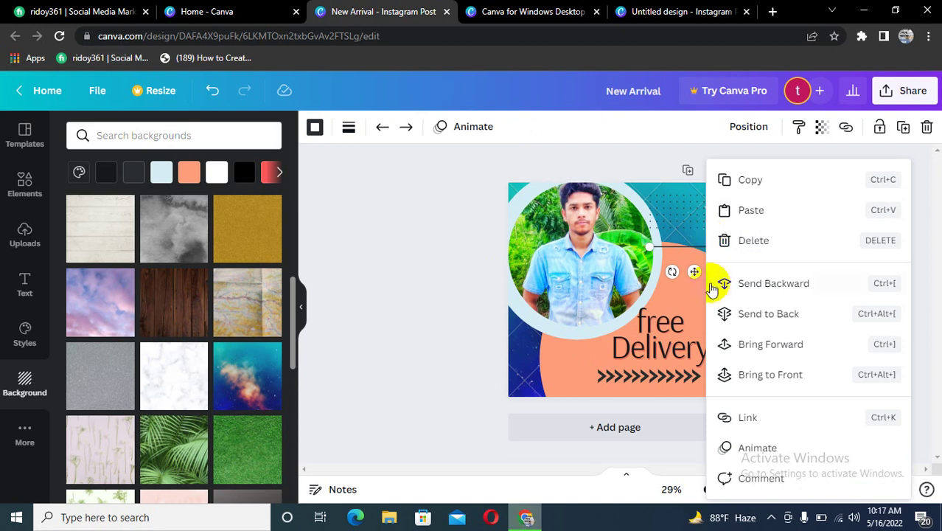
left_click(748, 291)
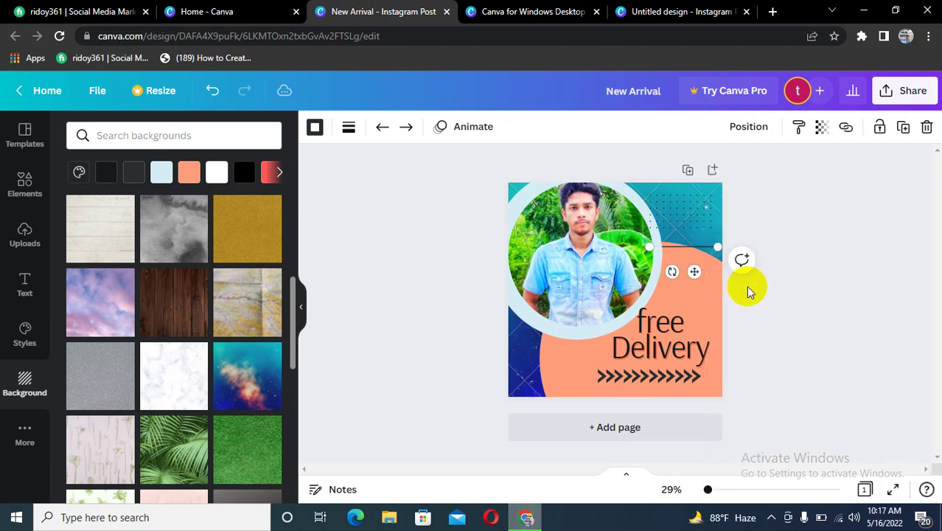
right_click(693, 236)
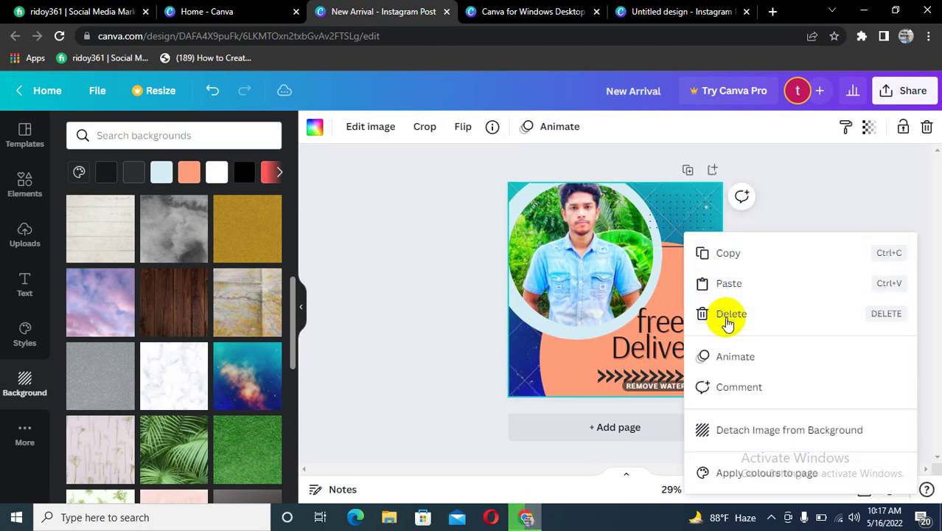
left_click(687, 250)
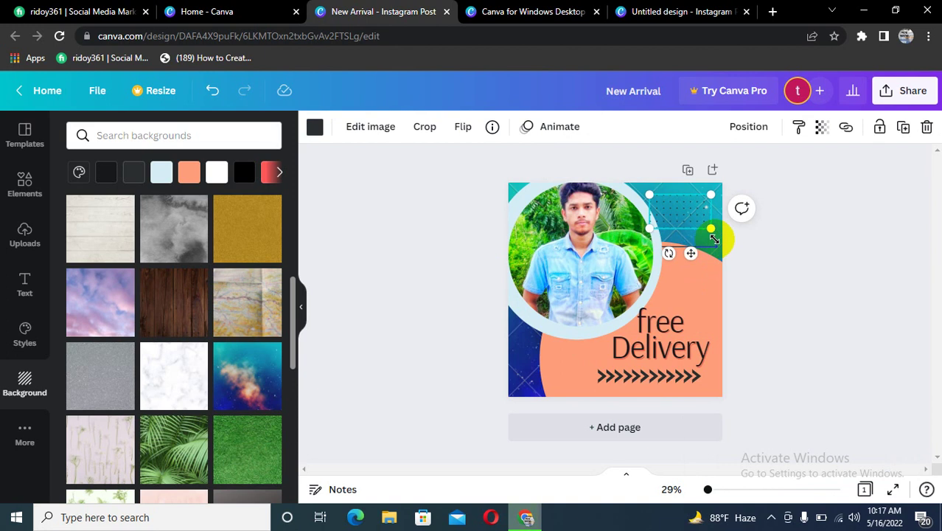
left_click(696, 247)
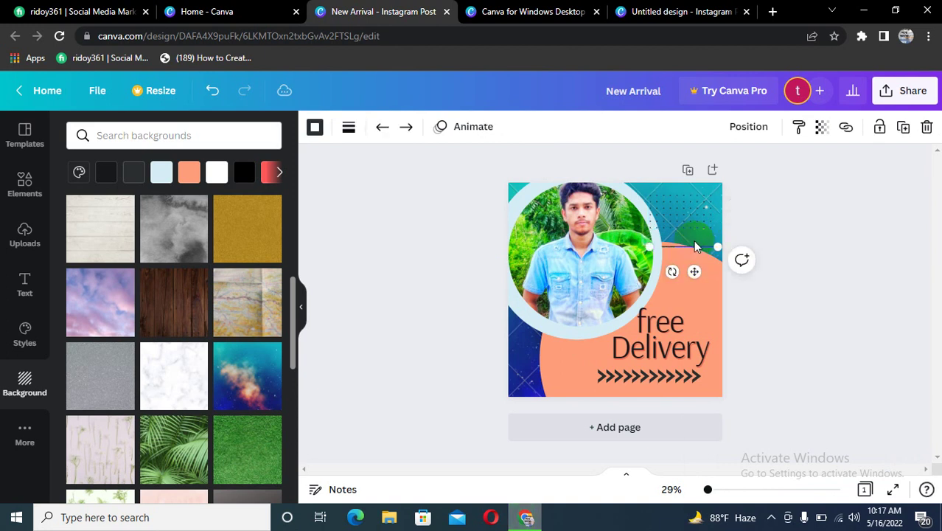
right_click(697, 243)
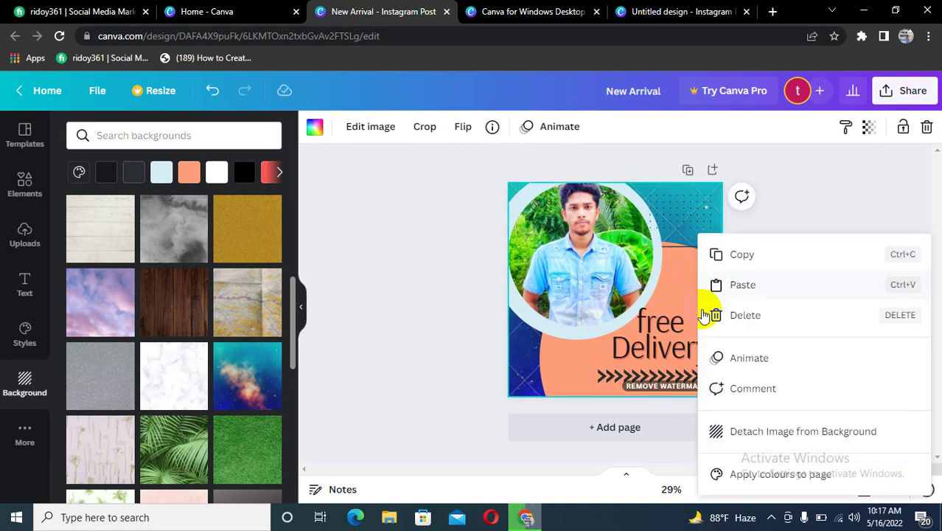
left_click(734, 431)
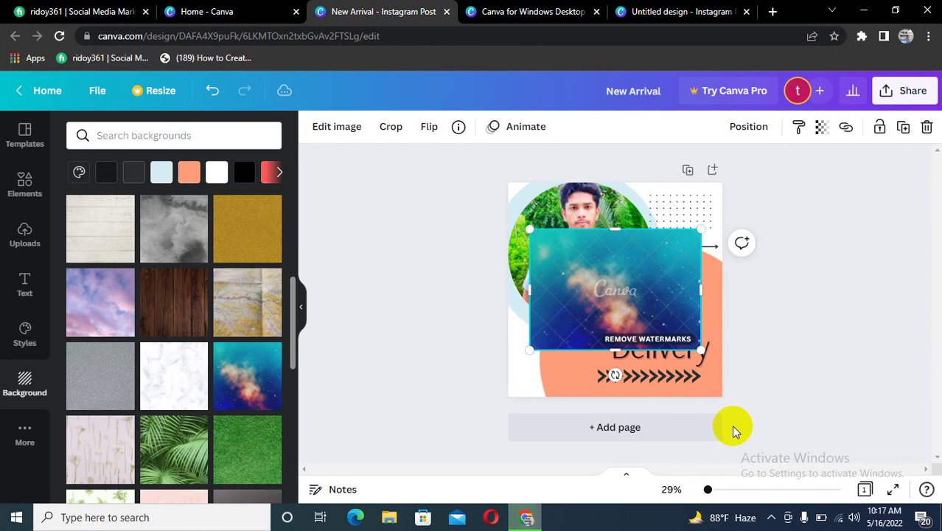
Adjust the galaxy image's layer order and set it as the page background
right_click(617, 264)
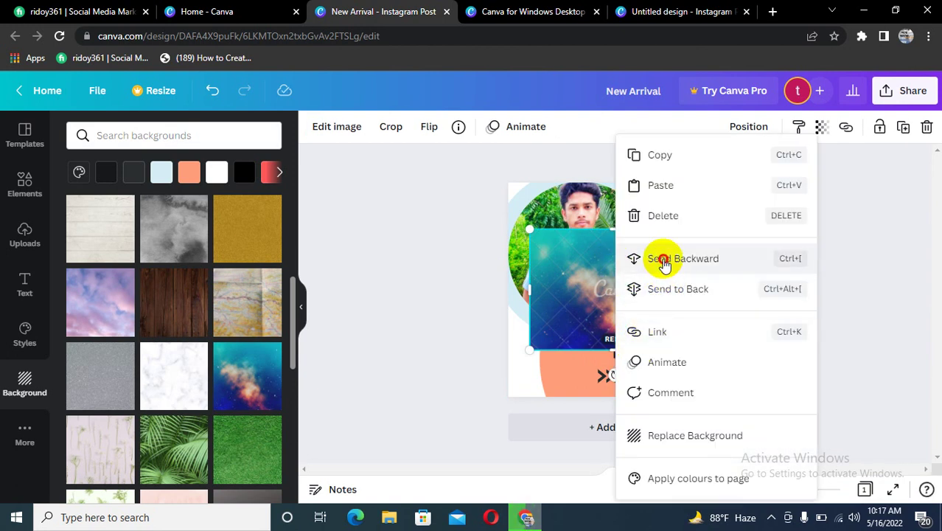
left_click(665, 260)
right_click(637, 258)
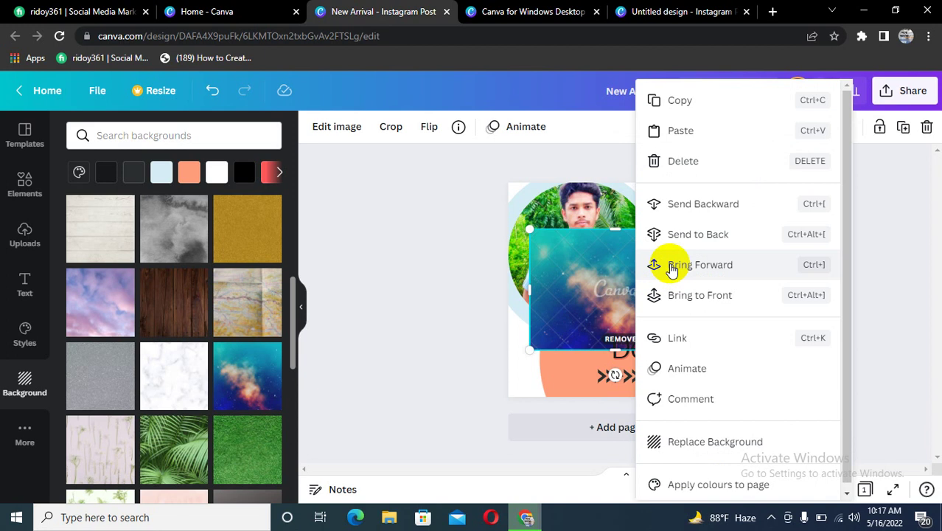
left_click(671, 295)
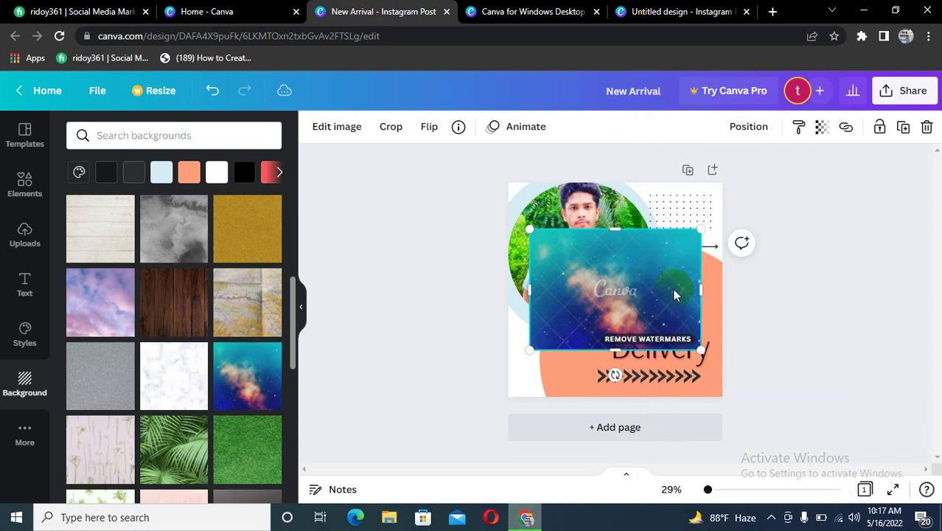
right_click(615, 292)
left_click(651, 435)
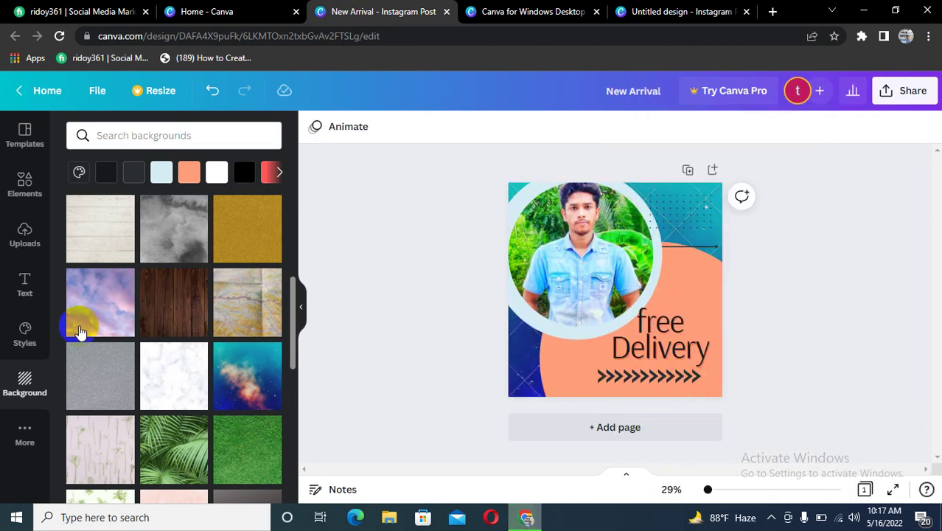
scroll(87, 374, "down", 1)
left_click(18, 439)
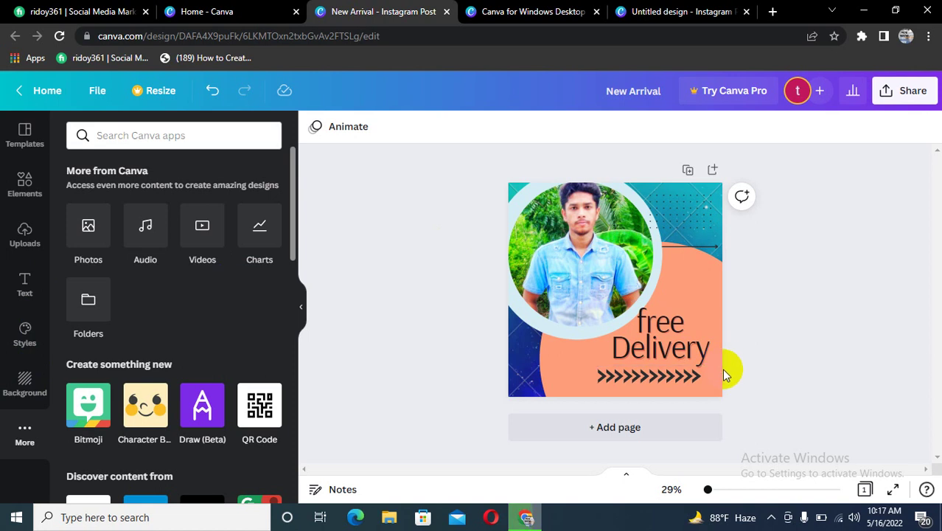
left_click(664, 350)
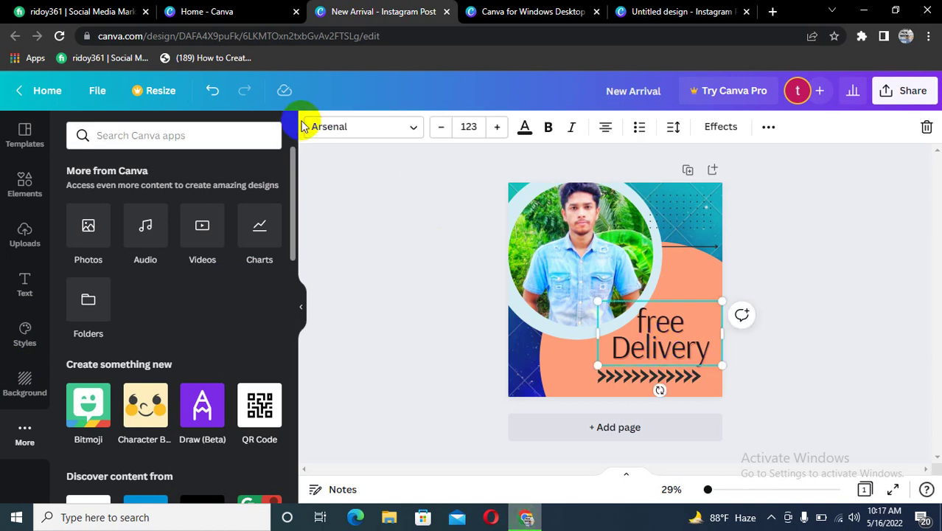
Change the free Delivery text font to Shrikhand and adjust its size to 117
left_click(415, 130)
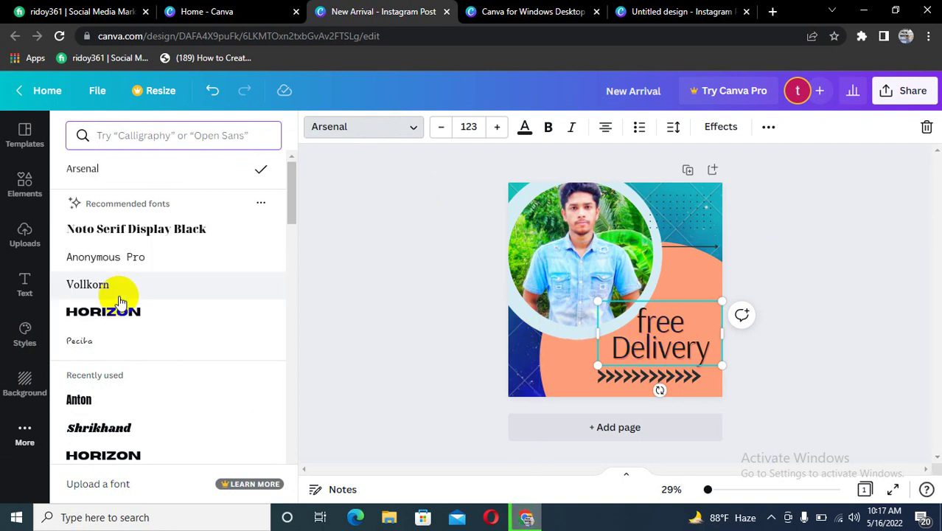
scroll(122, 295, "down", 2)
left_click(78, 332)
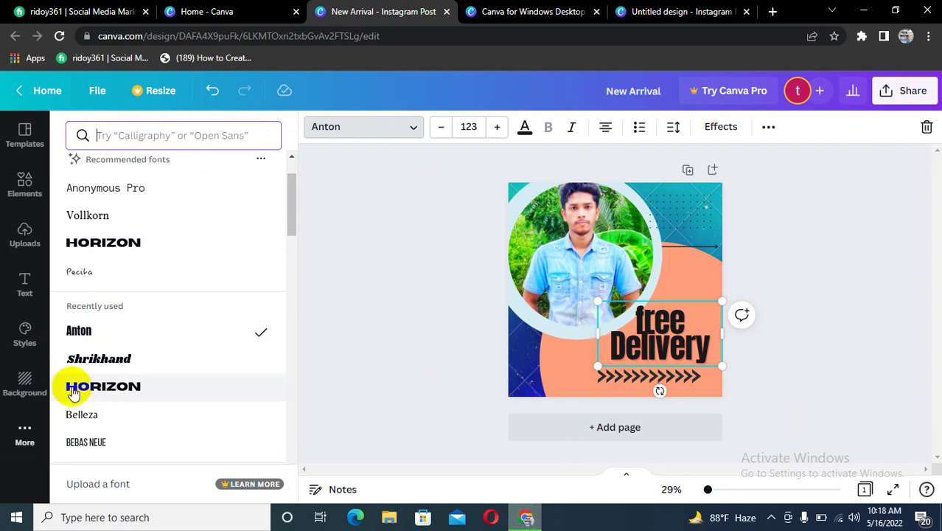
left_click(112, 360)
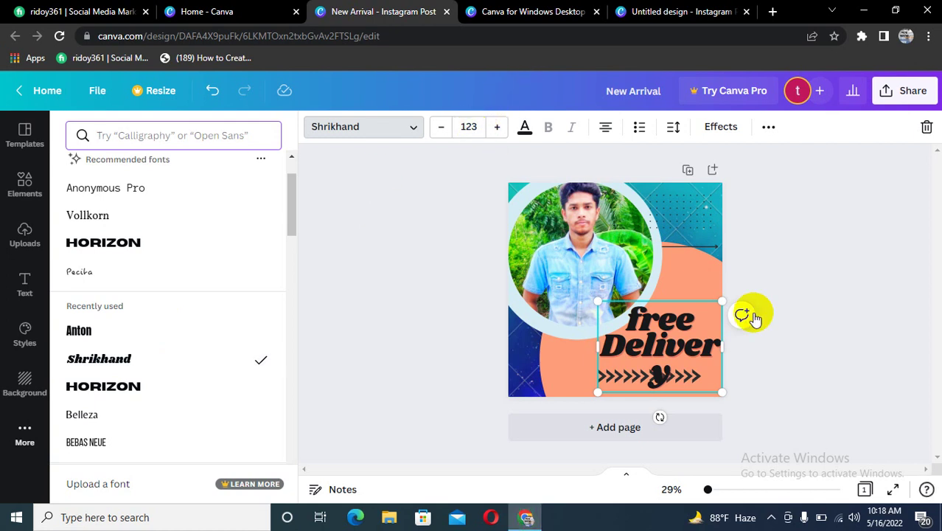
left_click(495, 127)
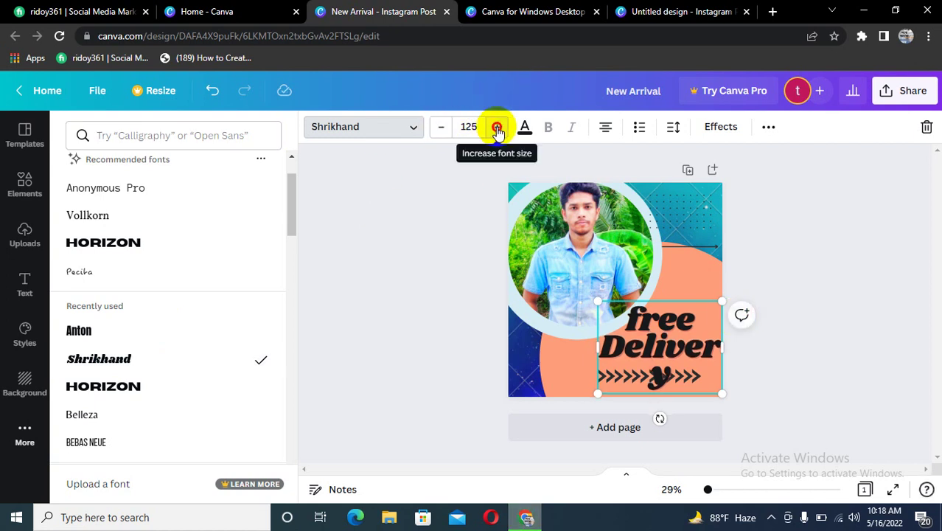
left_click(498, 128)
left_click(498, 127)
left_click(499, 128)
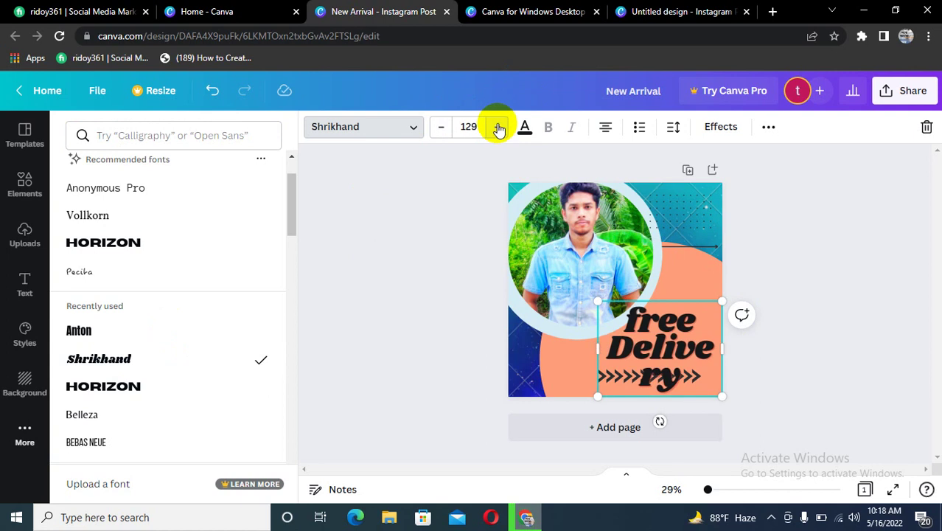
left_click(438, 128)
left_click(439, 127)
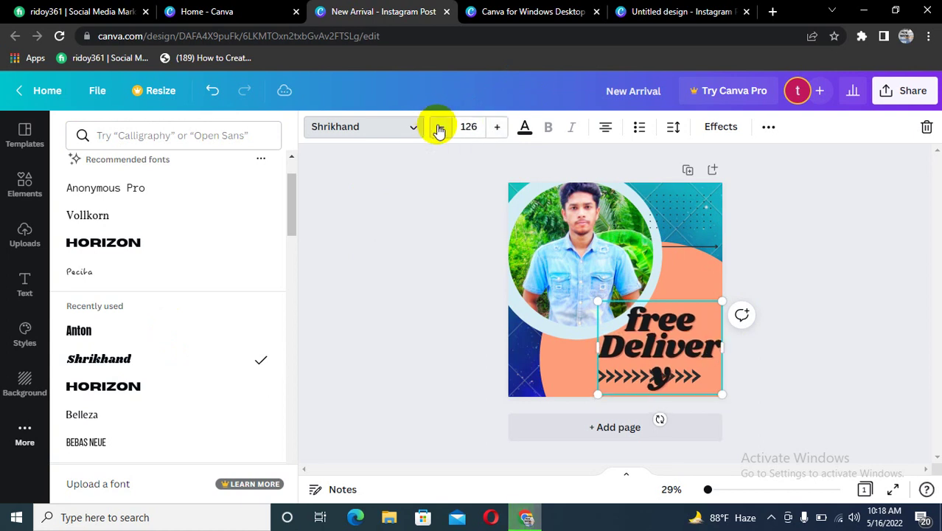
left_click(438, 128)
double_click(441, 129)
double_click(448, 131)
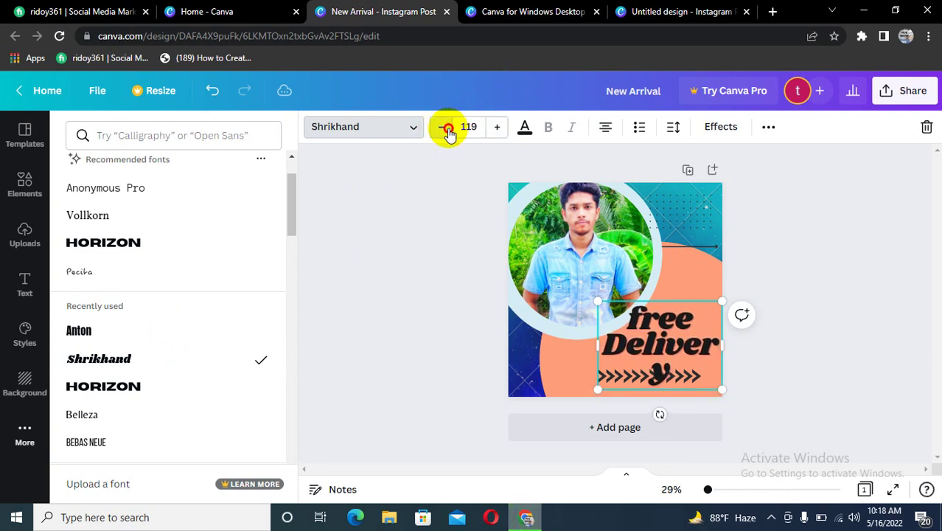
Recolour the free Delivery text to a vivid custom blue, #1905FD
left_click(525, 130)
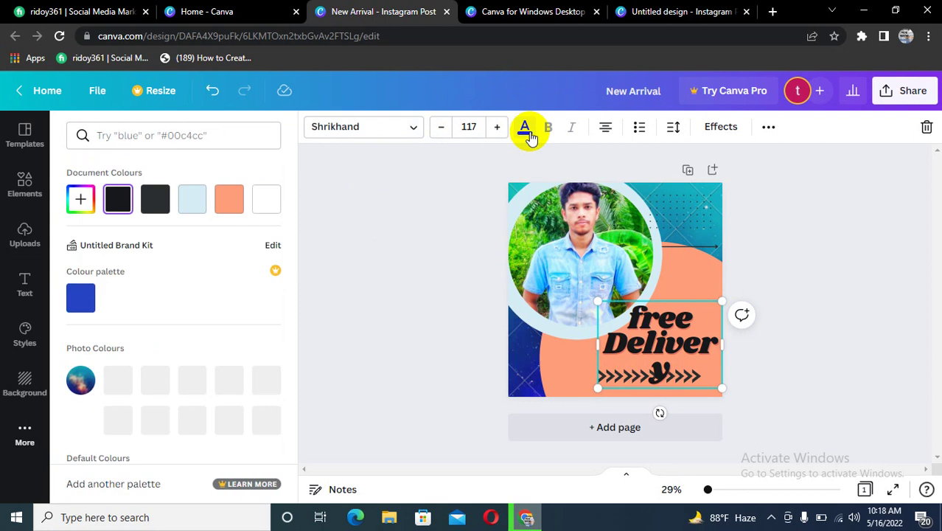
left_click_drag(604, 344, 645, 352)
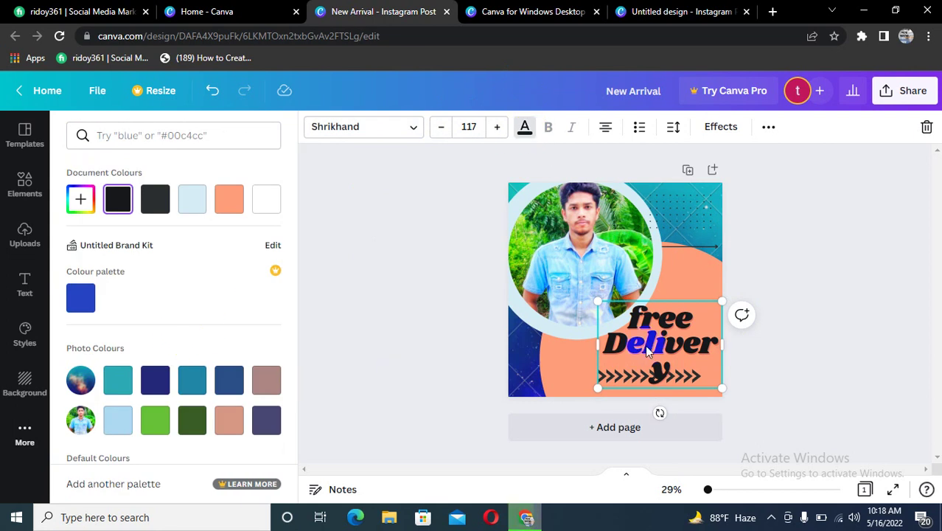
left_click(647, 343)
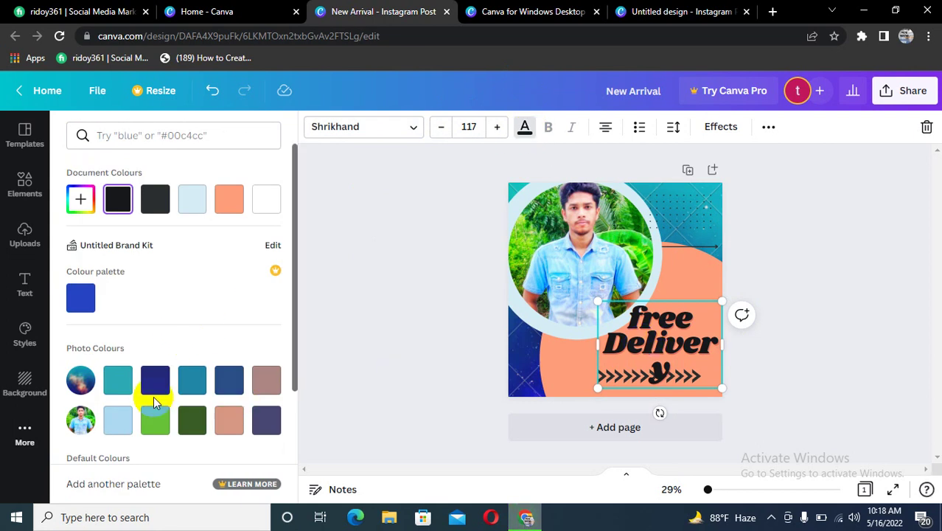
left_click(151, 426)
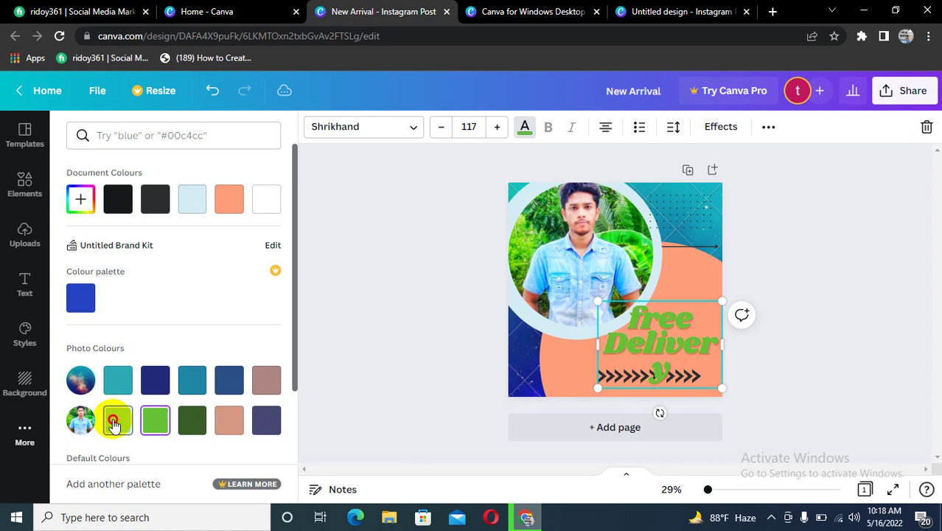
left_click(114, 426)
left_click(157, 378)
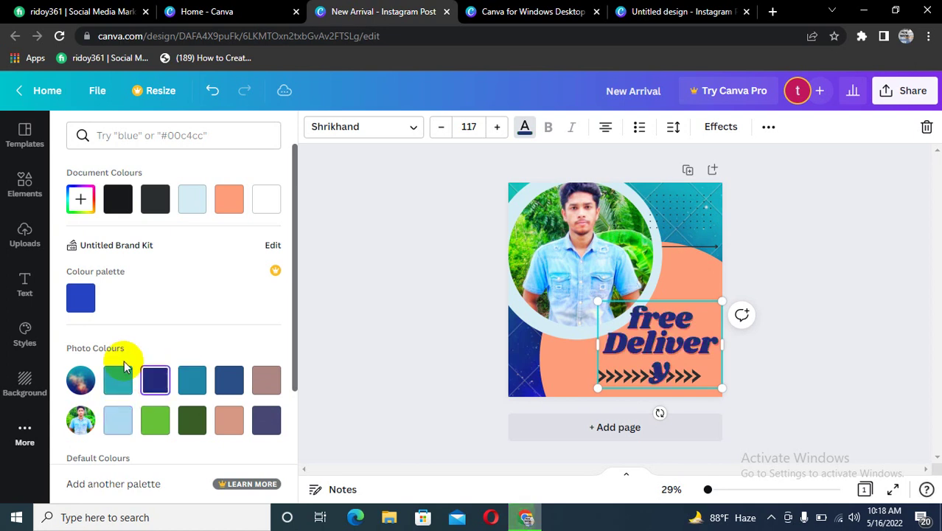
left_click(87, 299)
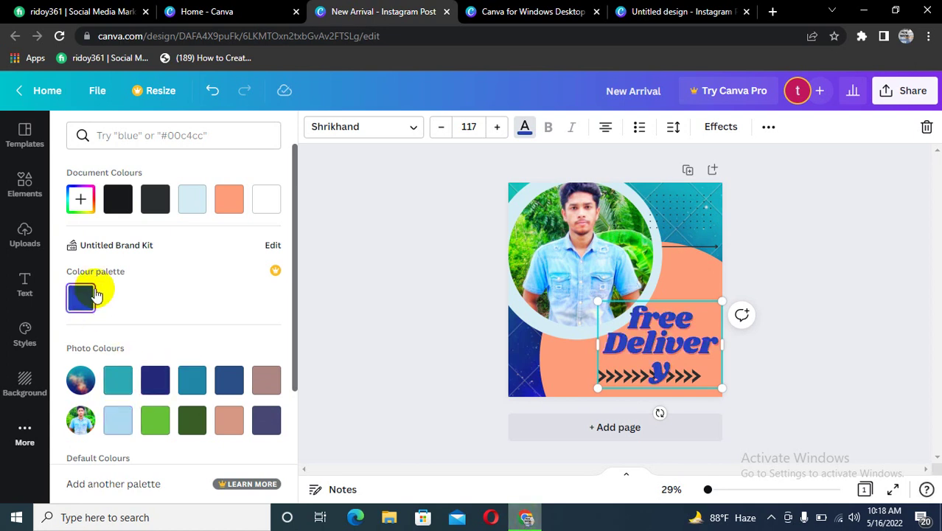
left_click(81, 201)
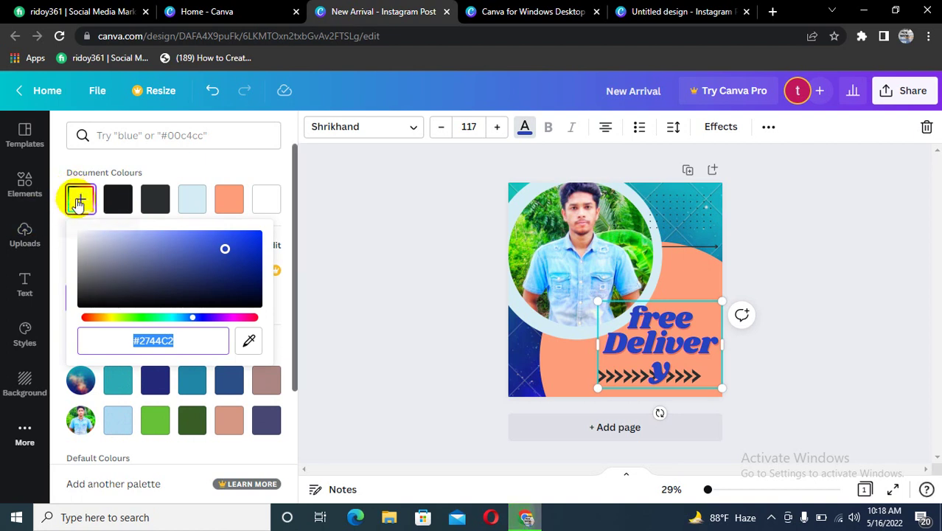
left_click_drag(225, 248, 257, 236)
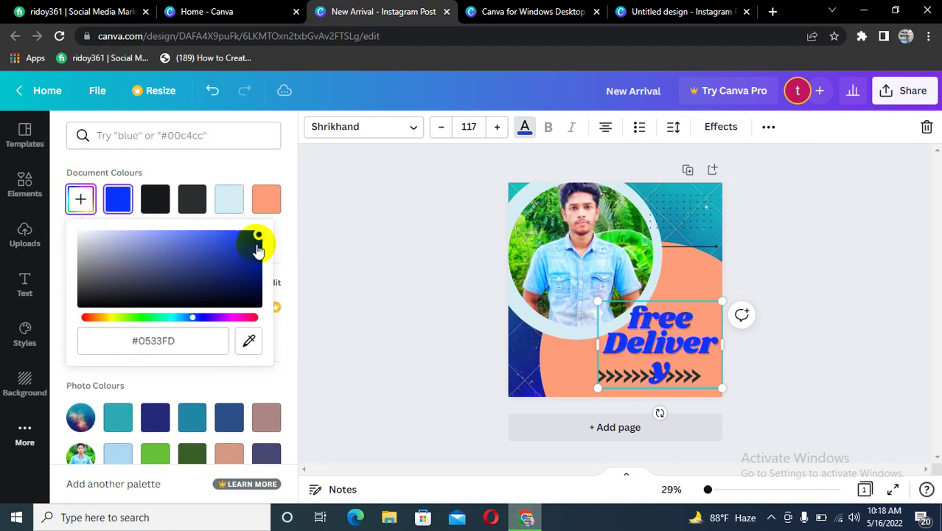
left_click_drag(194, 317, 203, 317)
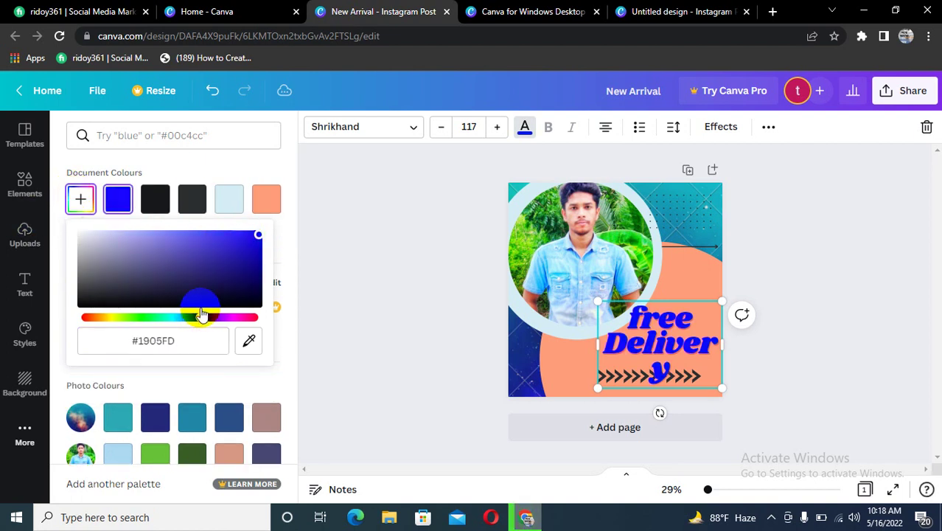
left_click(322, 262)
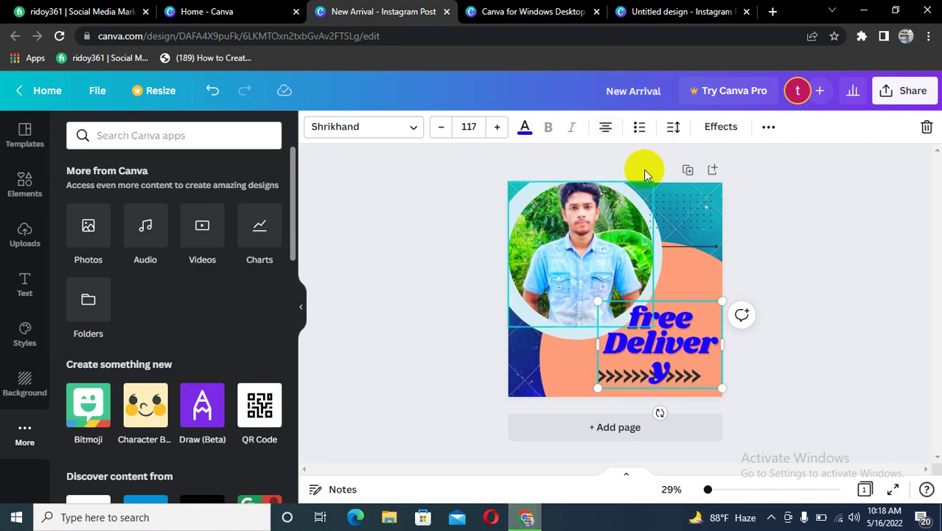
Keep the free Delivery text centred with no list formatting
left_click(607, 129)
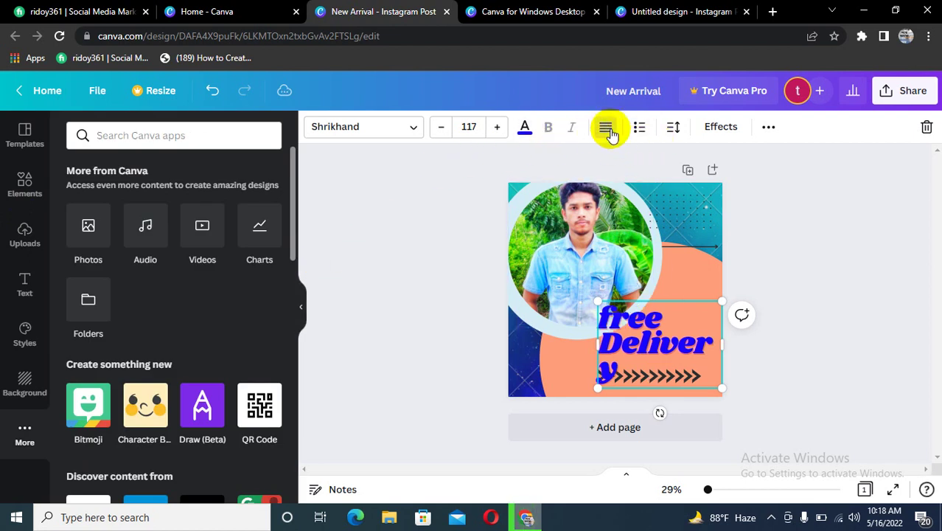
left_click(607, 129)
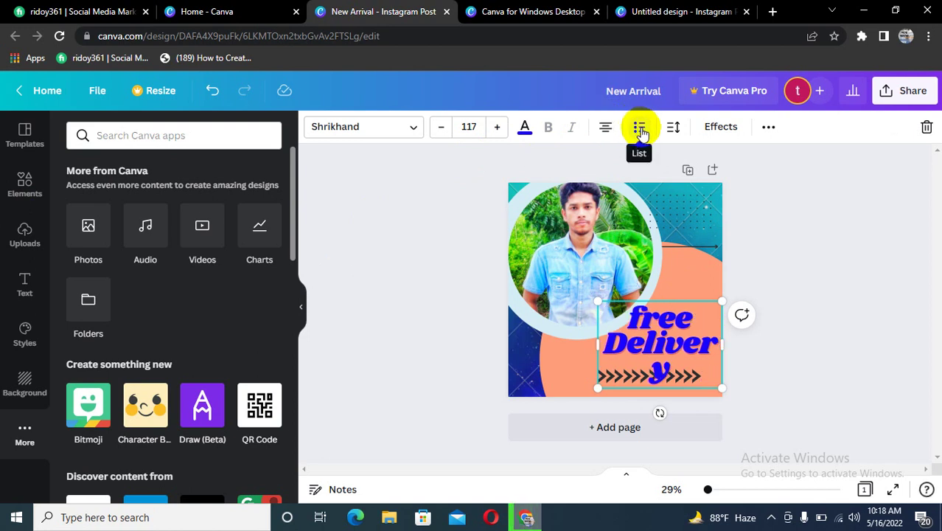
left_click(640, 129)
left_click(640, 129)
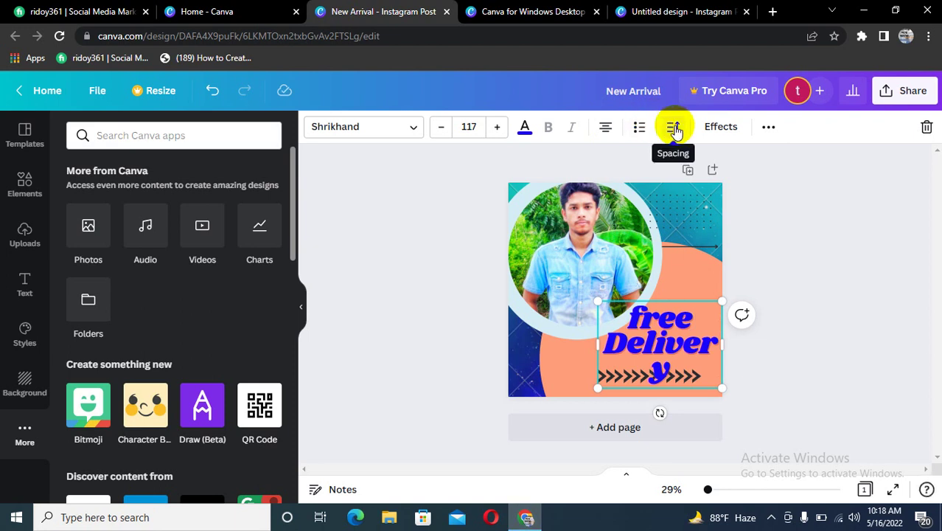
Set the text's letter spacing to 16 and line spacing to 0.94
left_click(675, 128)
left_click(674, 128)
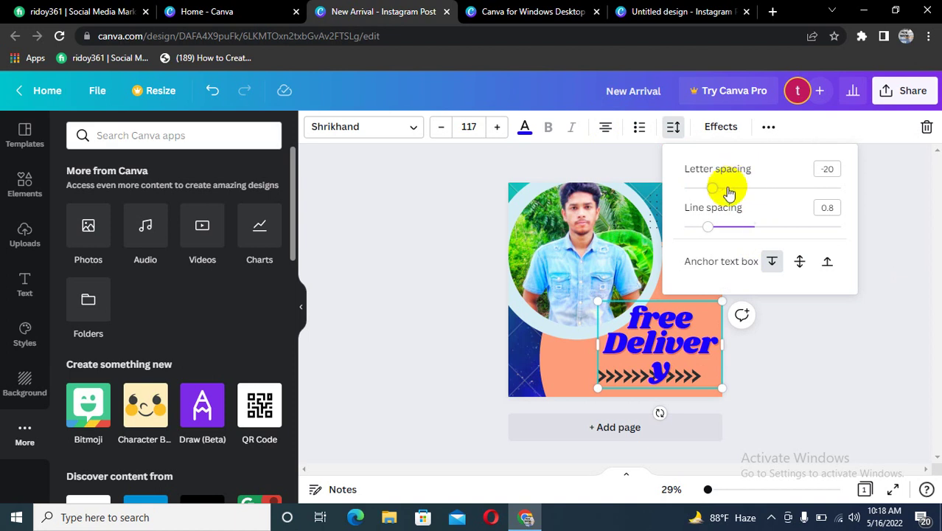
mouse_move(717, 191)
left_mouse_down()
mouse_move(736, 192)
mouse_move(718, 190)
left_mouse_up()
left_click_drag(705, 229, 720, 231)
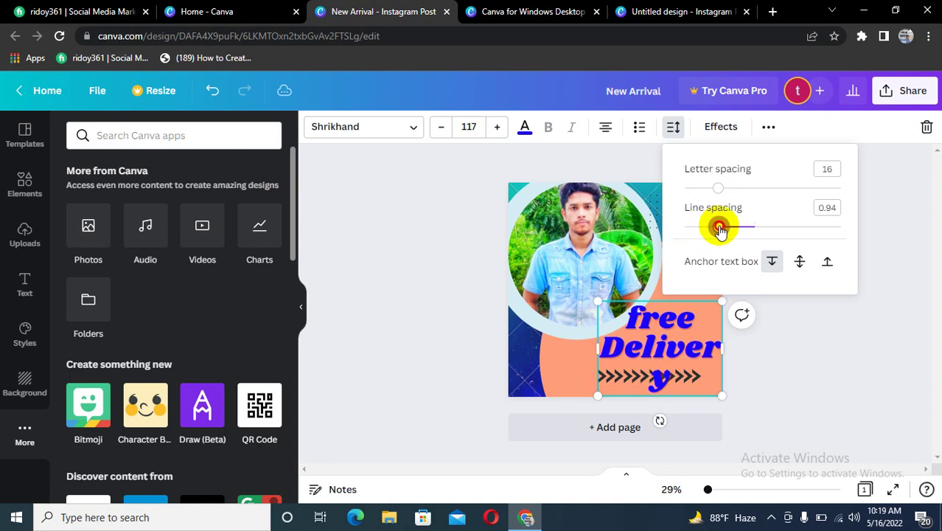
left_click(423, 206)
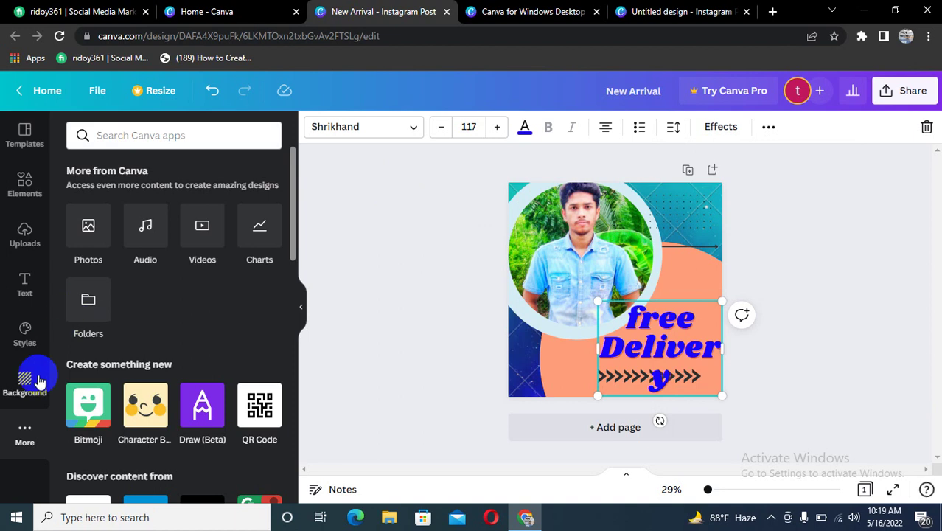
left_click(438, 268)
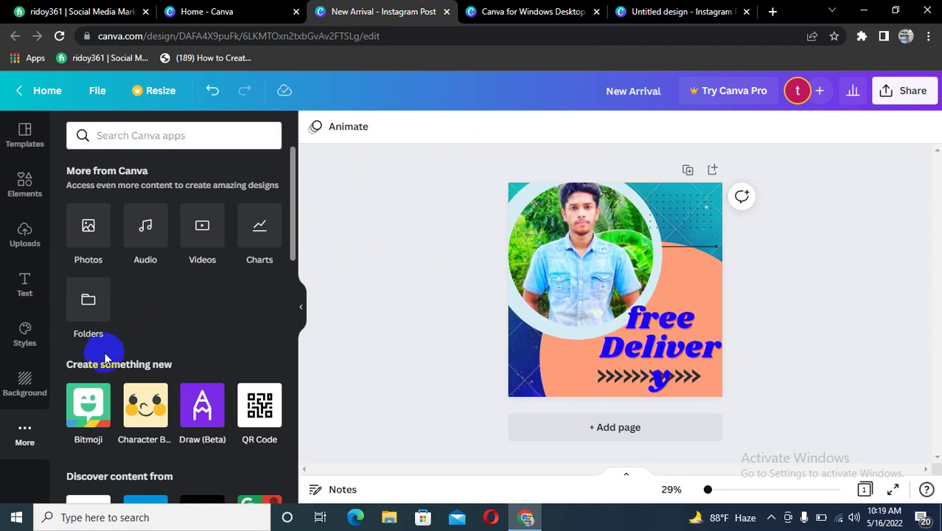
Reposition the circular photo, then bring up the design's sharing options
left_click(577, 295)
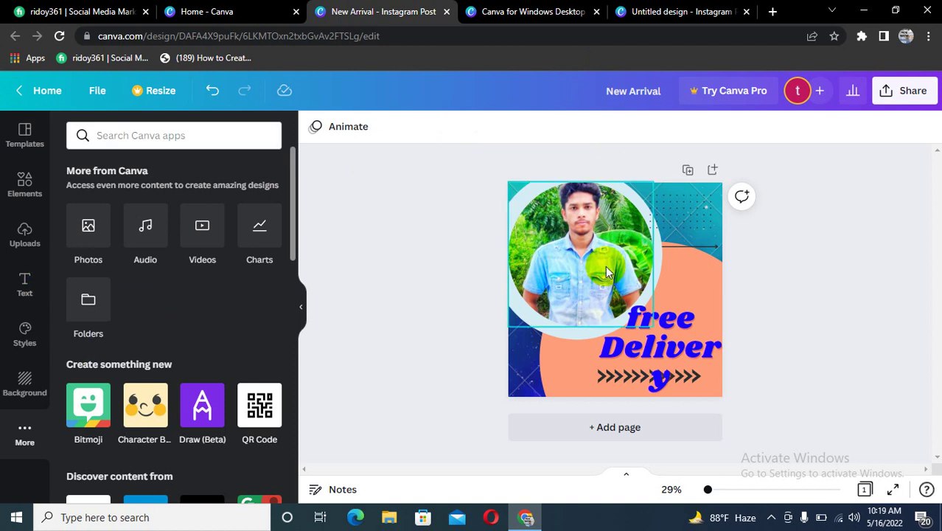
left_click_drag(578, 295, 643, 256)
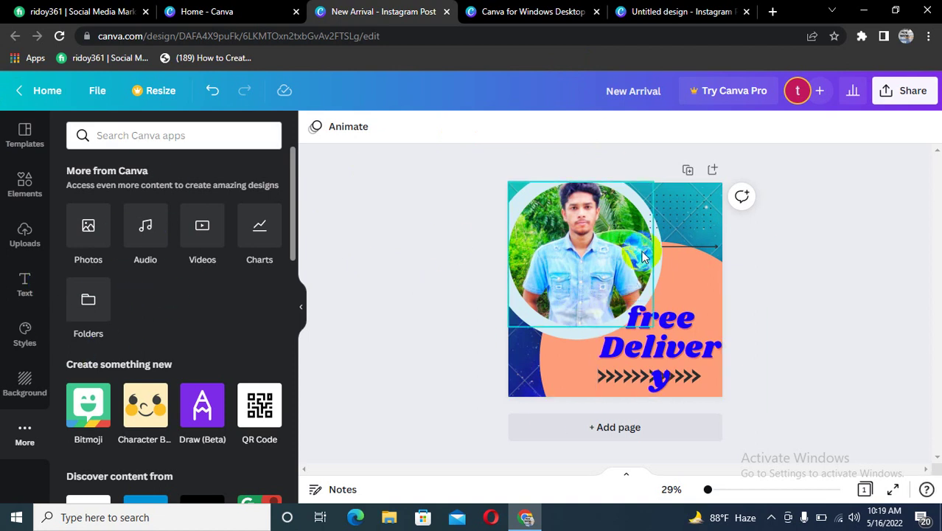
left_click(677, 352)
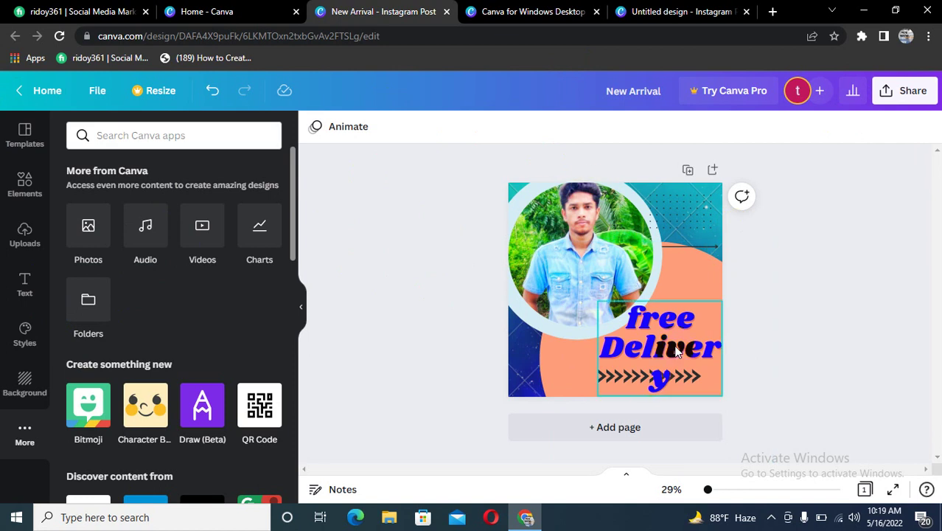
left_click(915, 90)
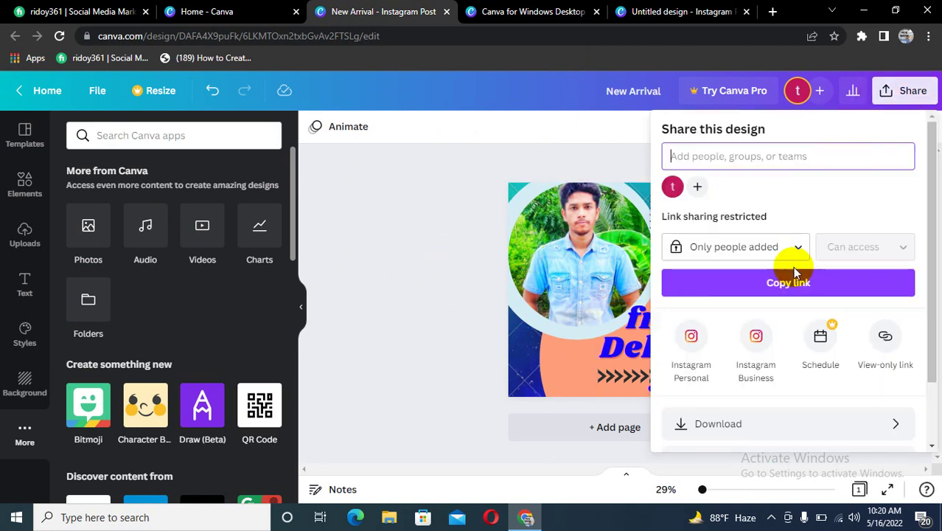
Check download file types keeping PNG, close the panel, and restore down the Chrome window
scroll(795, 272, "down", 1)
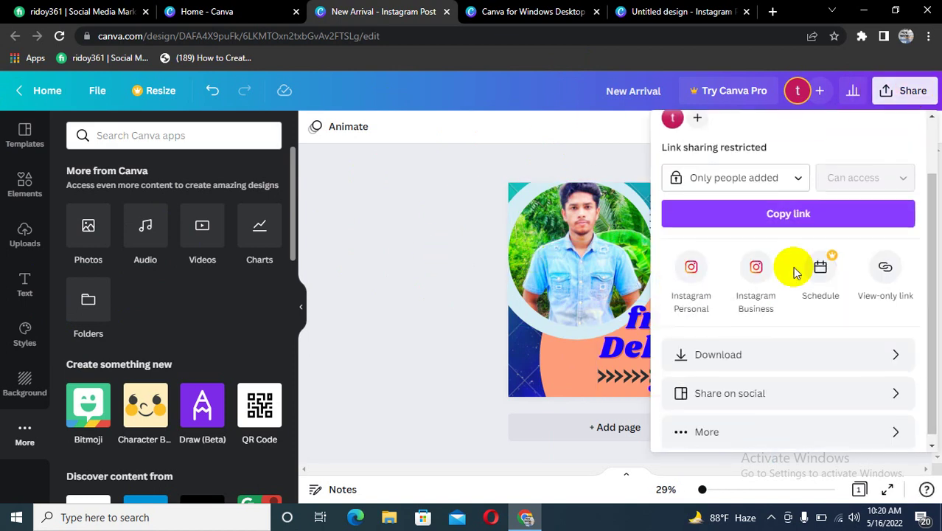
left_click(718, 361)
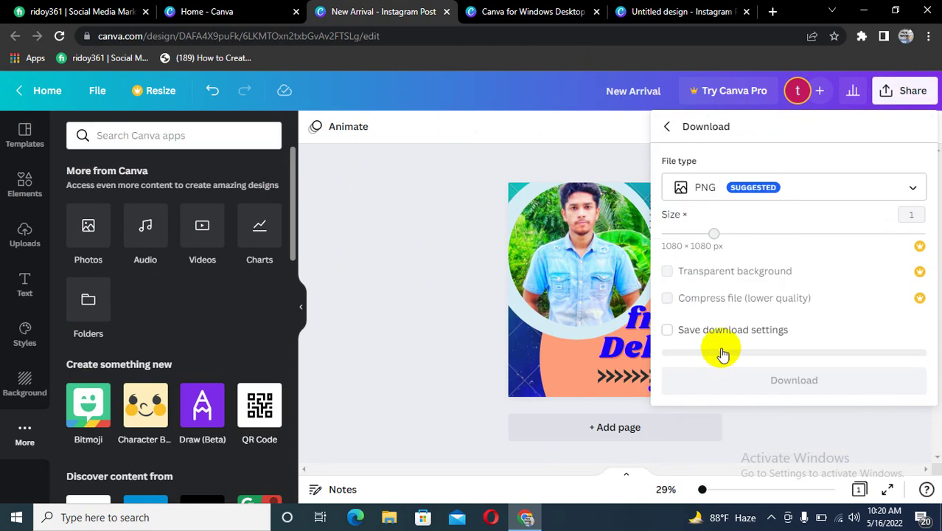
left_click(900, 189)
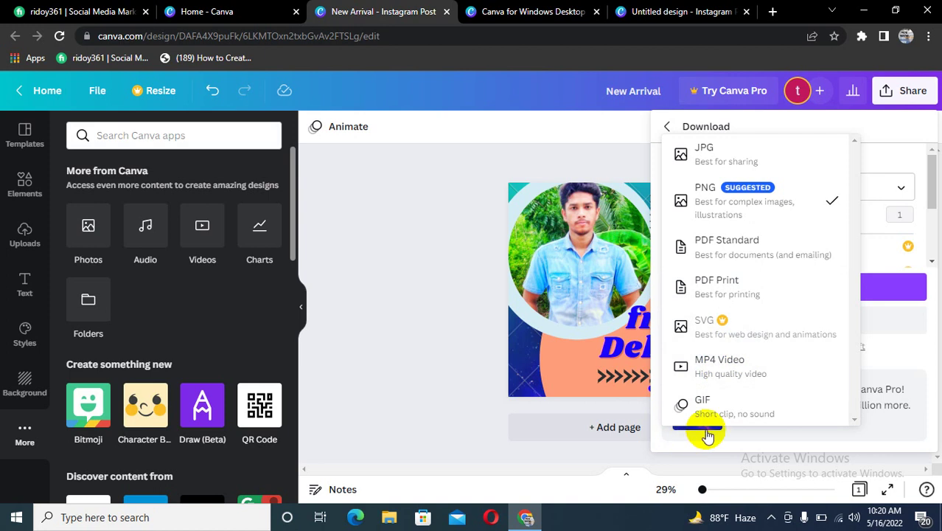
left_click(704, 201)
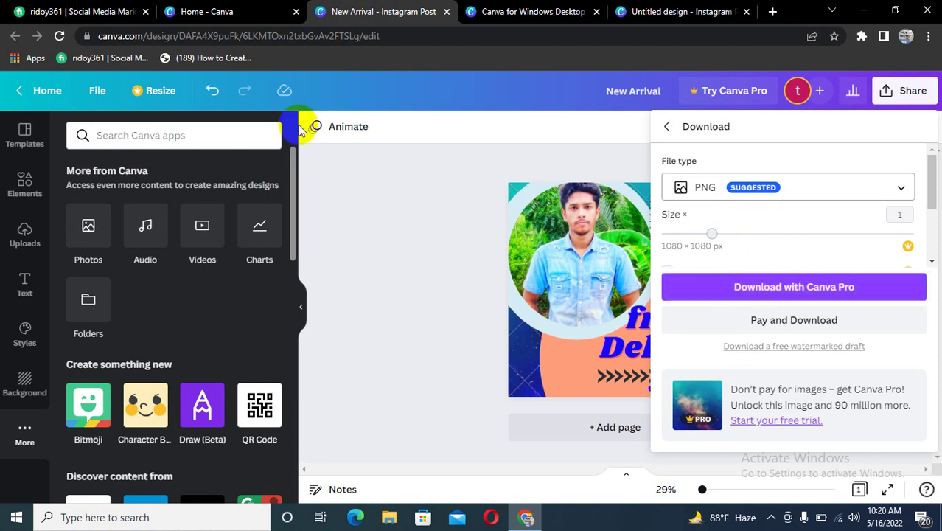
left_click(354, 195)
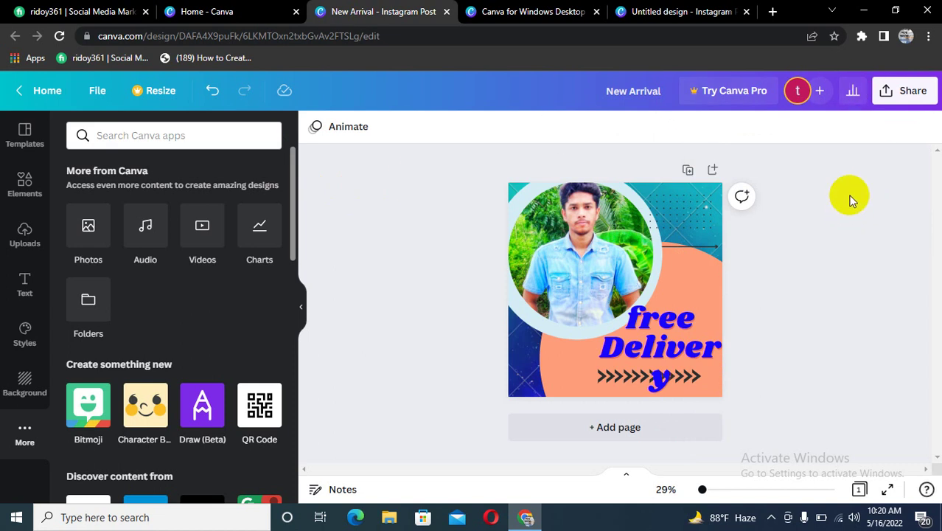
left_click(895, 11)
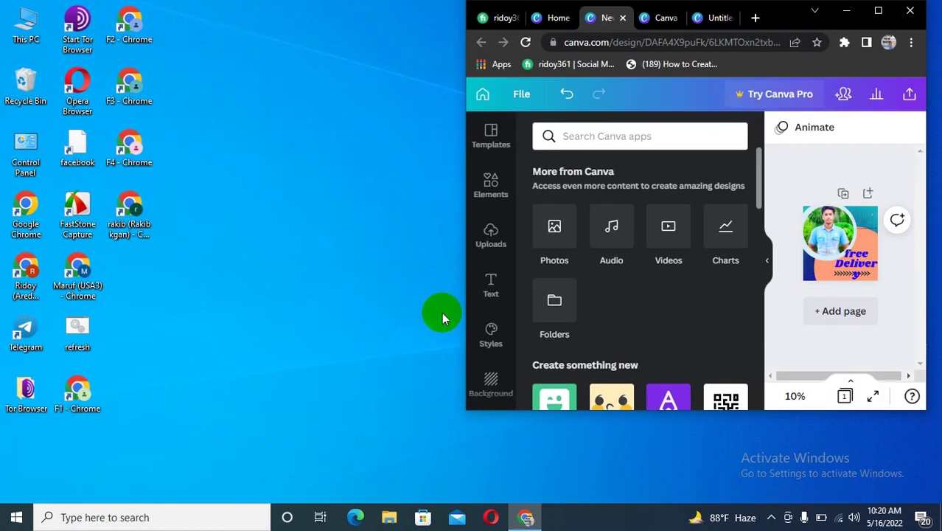